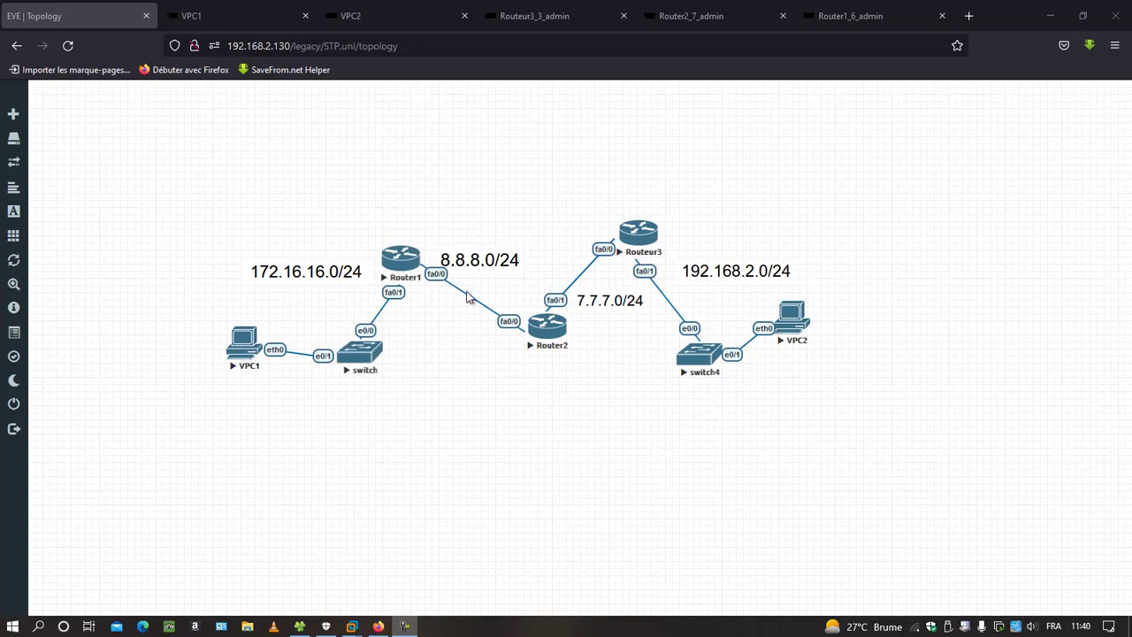
# Switch to Router1's console and enter global configuration mode with configure terminal.
pyautogui.click(863, 20)
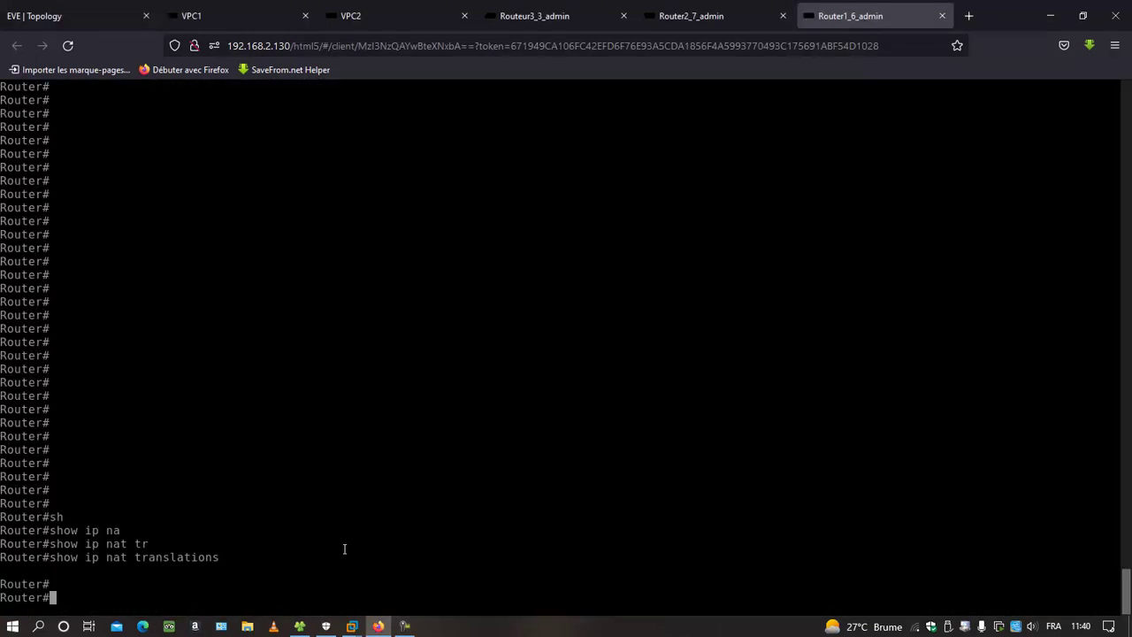
pyautogui.press('Return')
pyautogui.write('confi')
pyautogui.press('Tab')
pyautogui.write('t')
pyautogui.press('Tab')
pyautogui.press('Return')
# Configure Router1's interface fastEthernet 0/1 as the NAT inside interface.
pyautogui.write('in')
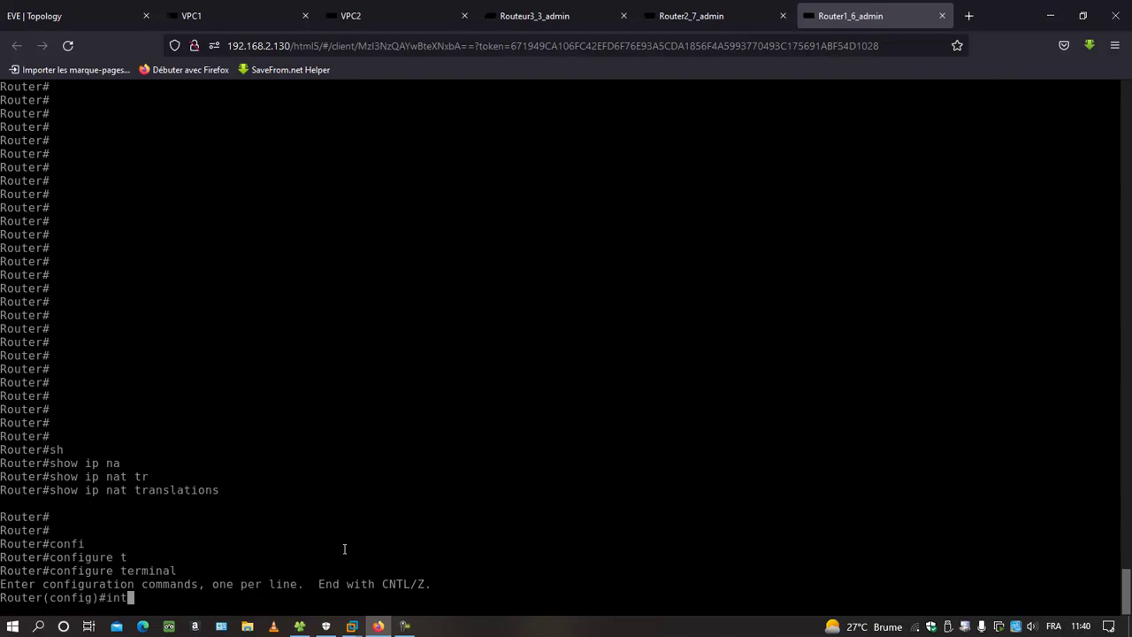
pyautogui.write('t')
pyautogui.press('Tab')
pyautogui.write('f')
pyautogui.press('Tab')
pyautogui.write('0/1')
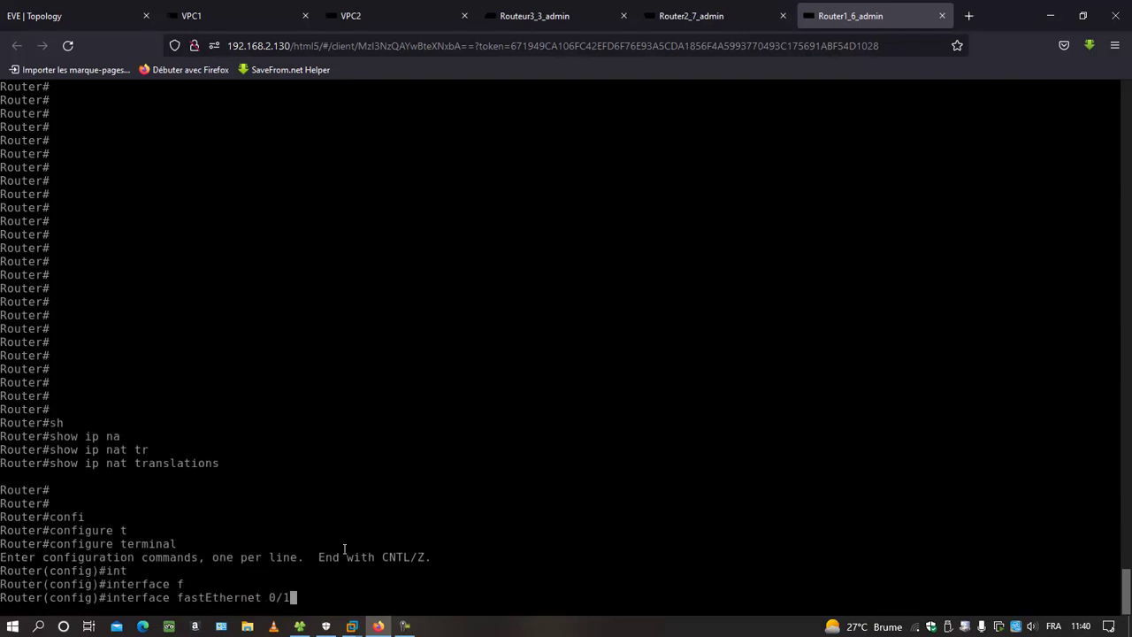
pyautogui.press('Return')
pyautogui.write('ip nat ')
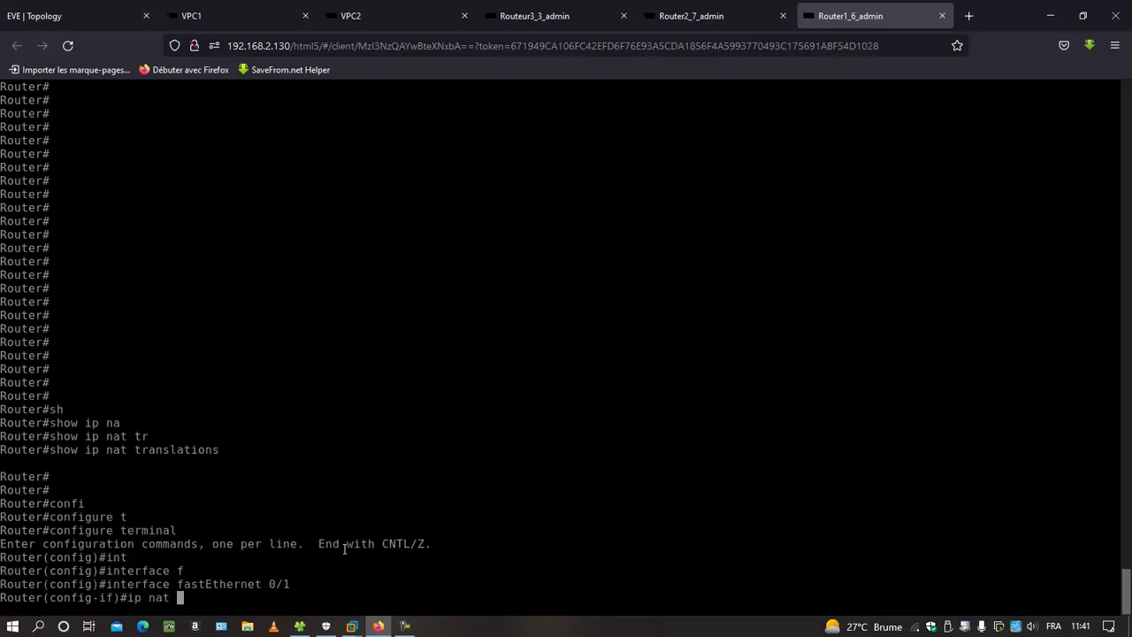
pyautogui.write('i')
pyautogui.press('Tab')
pyautogui.press('Return')
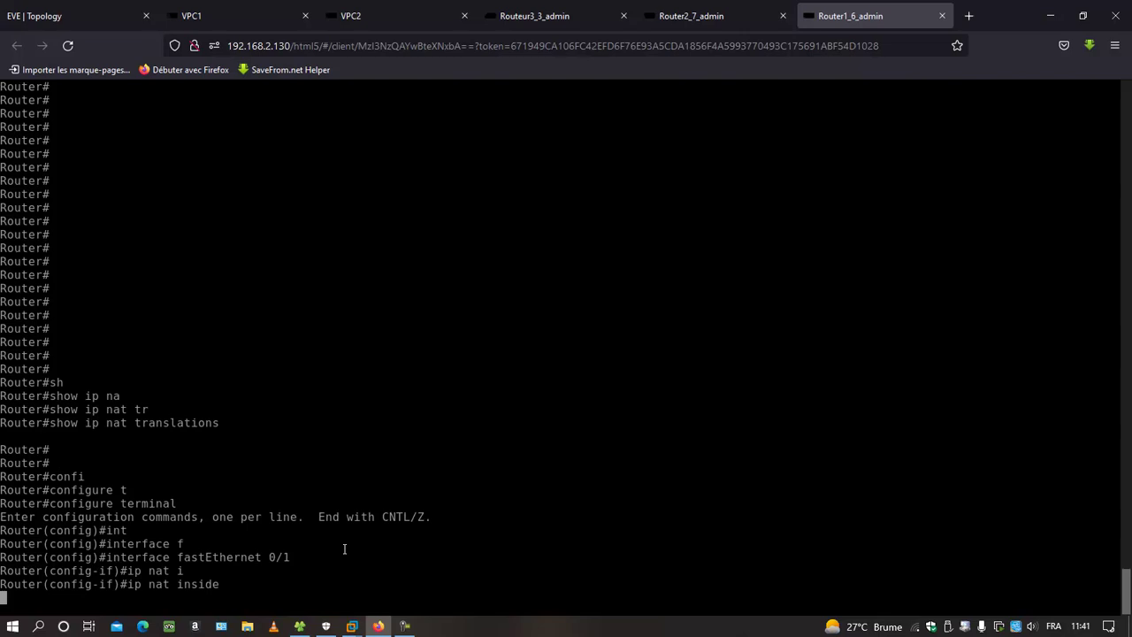
# Check the topology diagram, then configure Router1's interface f0/0 as the NAT outside interface.
pyautogui.click(62, 15)
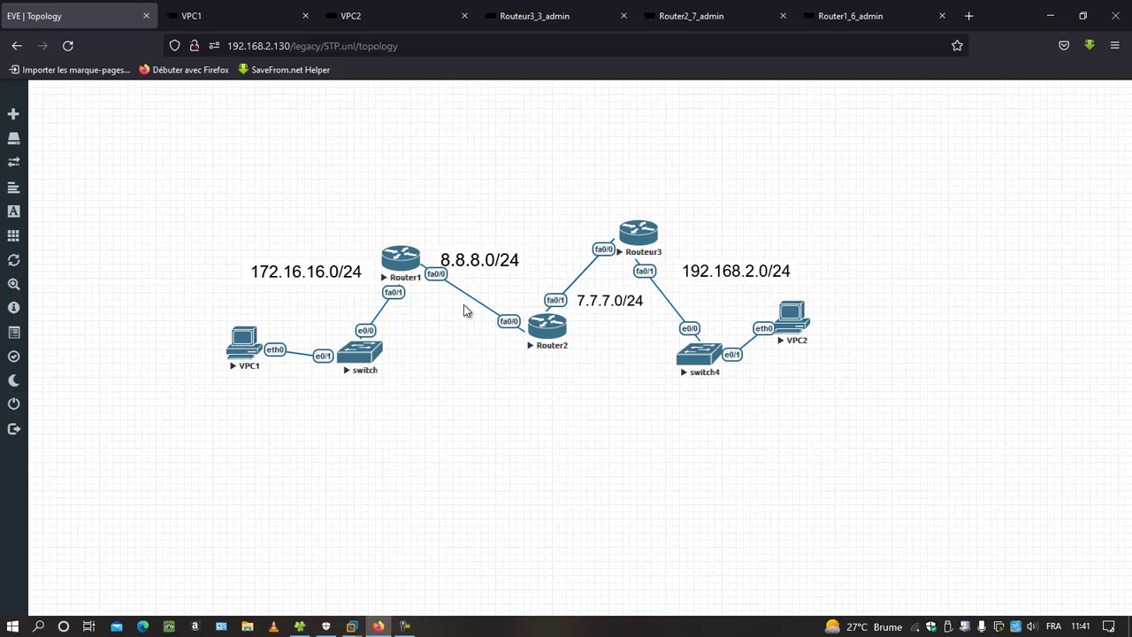
pyautogui.click(893, 12)
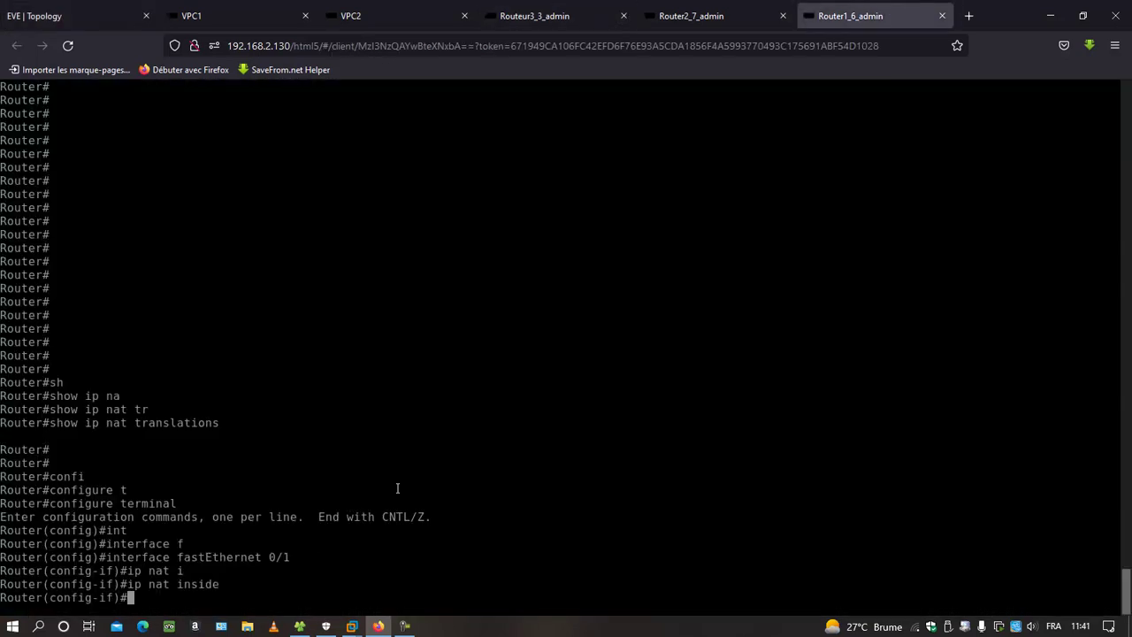
pyautogui.write('int f0/0')
pyautogui.press('Return')
pyautogui.write('ip nat ou')
pyautogui.press('Tab')
pyautogui.press('Return')
pyautogui.press('Return')
# Exit interface configuration on Router1 and add a run of blank prompt lines in the console.
pyautogui.write('exit')
pyautogui.press('Return')
pyautogui.press('Return')
pyautogui.press('Return')
pyautogui.press('Return')
pyautogui.press('Return')
pyautogui.press('Return')
pyautogui.press('Return')
pyautogui.press('Return')
pyautogui.press('Return')
pyautogui.press('Return')
pyautogui.press('Return')
pyautogui.press('Return')
pyautogui.press('Return')
pyautogui.press('Return')
pyautogui.press('Return')
pyautogui.press('Return')
pyautogui.press('Return')
pyautogui.press('Return')
pyautogui.press('Return')
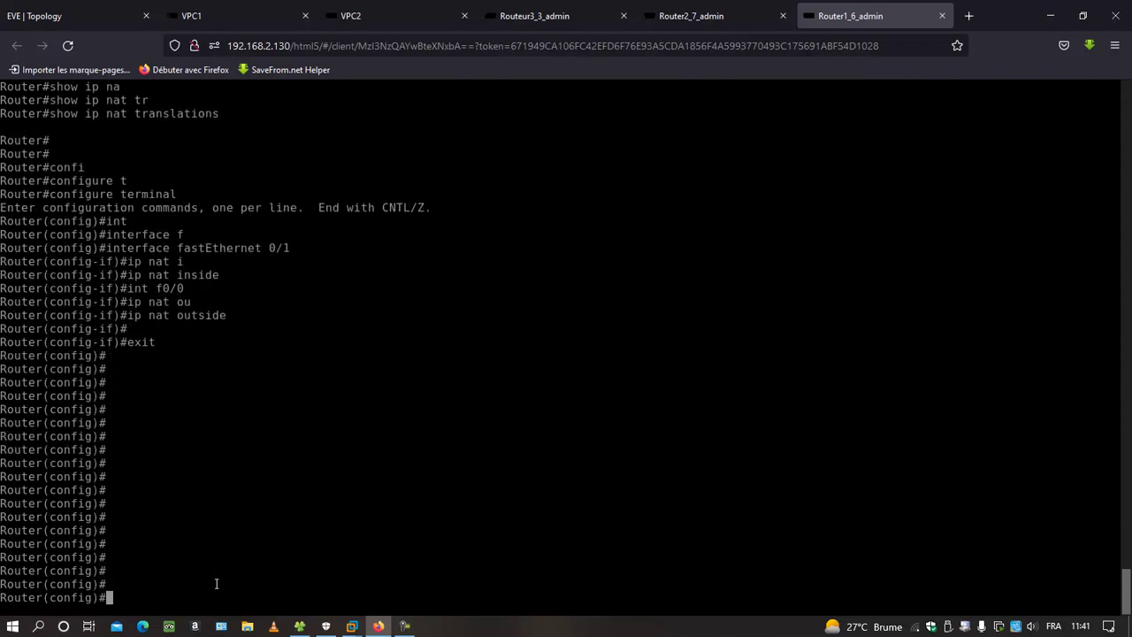
# Create a static inside source NAT entry on Router1 translating 172.16.16.2 to 8.8.8.1, consulting the command help and topology for the addresses.
pyautogui.write('ip nat in')
pyautogui.press('Tab')
pyautogui.write('s')
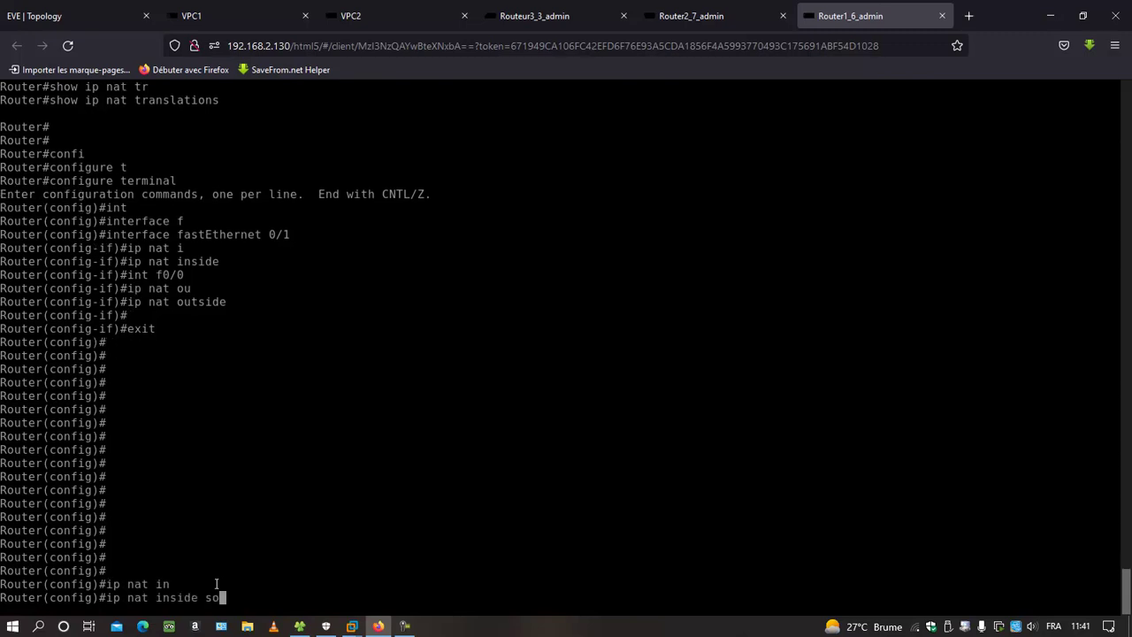
pyautogui.press('Tab')
pyautogui.write('st')
pyautogui.press('Tab')
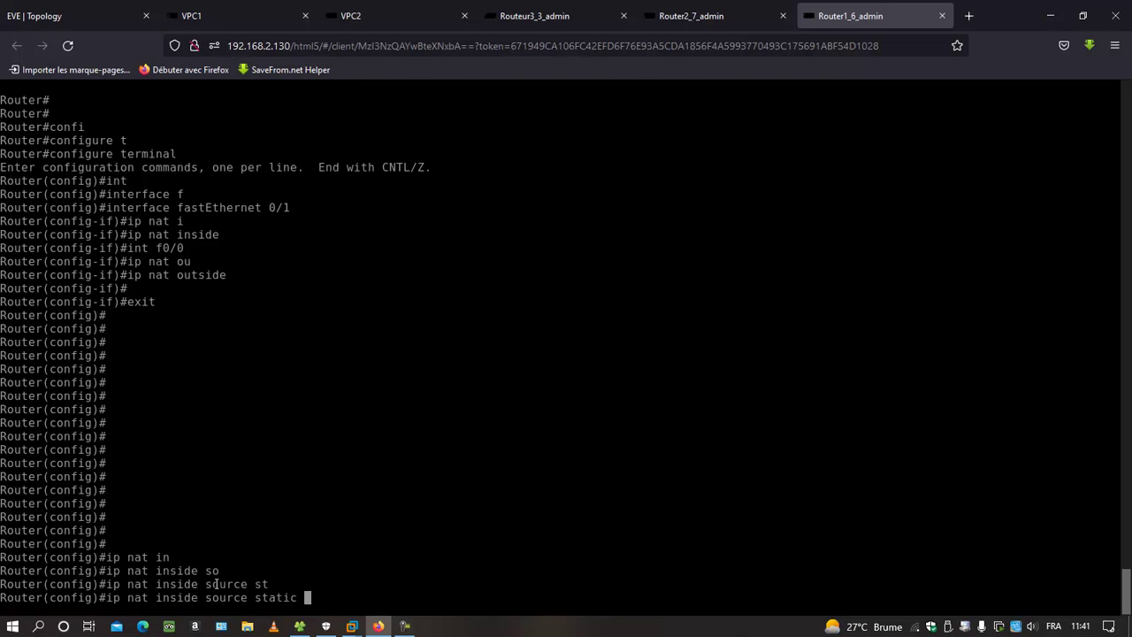
pyautogui.write('?')
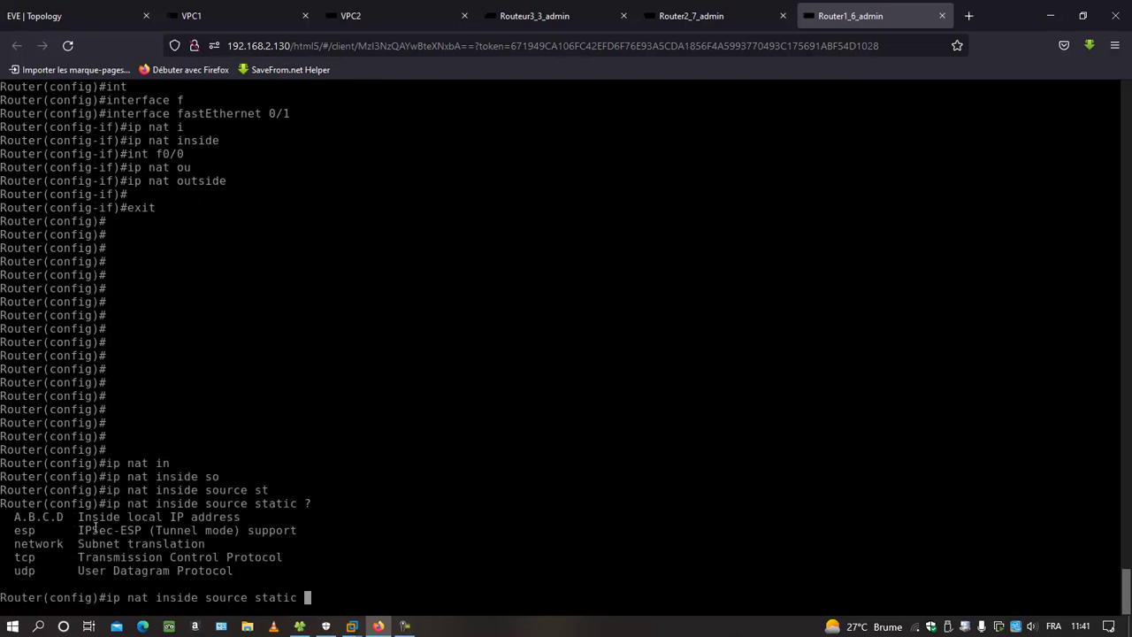
pyautogui.write('172.16.16.2 ?')
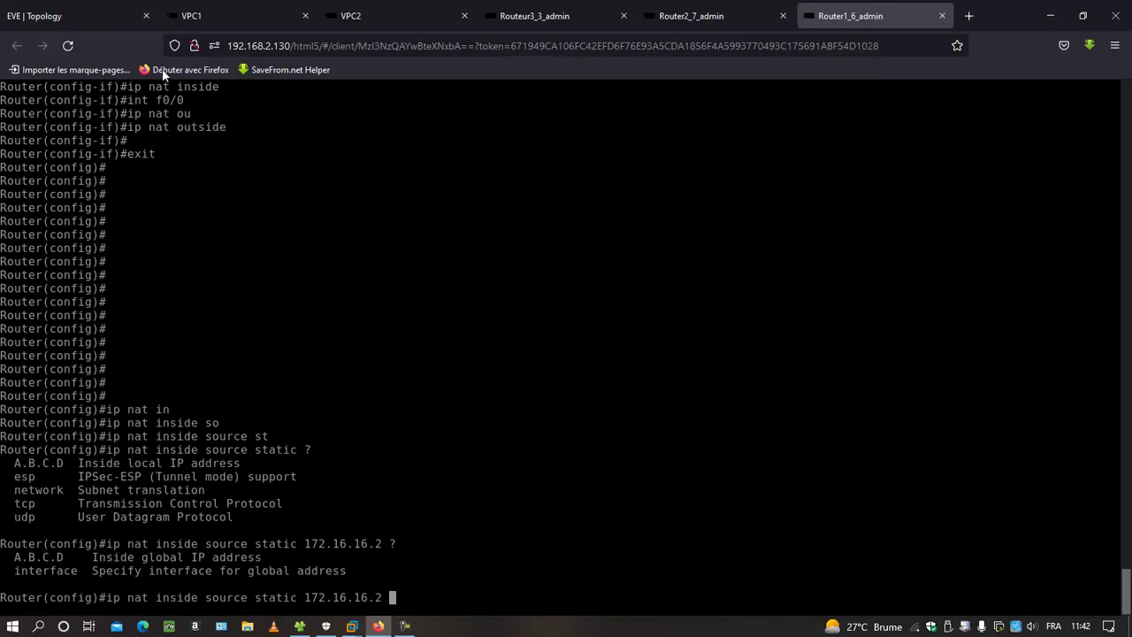
pyautogui.click(113, 19)
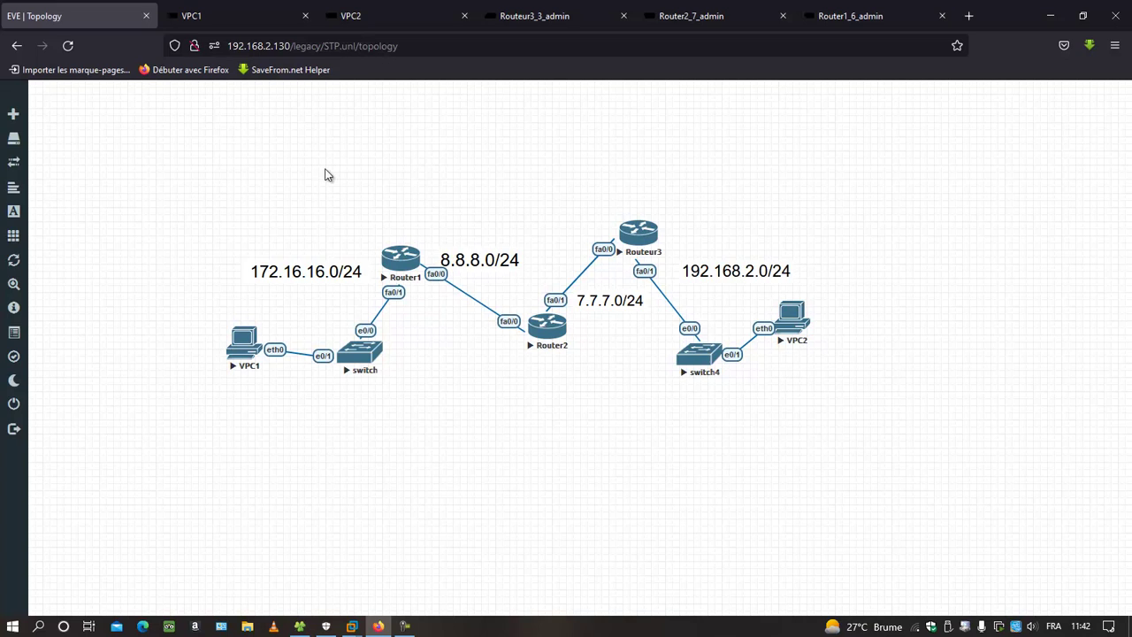
pyautogui.click(819, 22)
pyautogui.write('8.8.8.1')
pyautogui.press('Return')
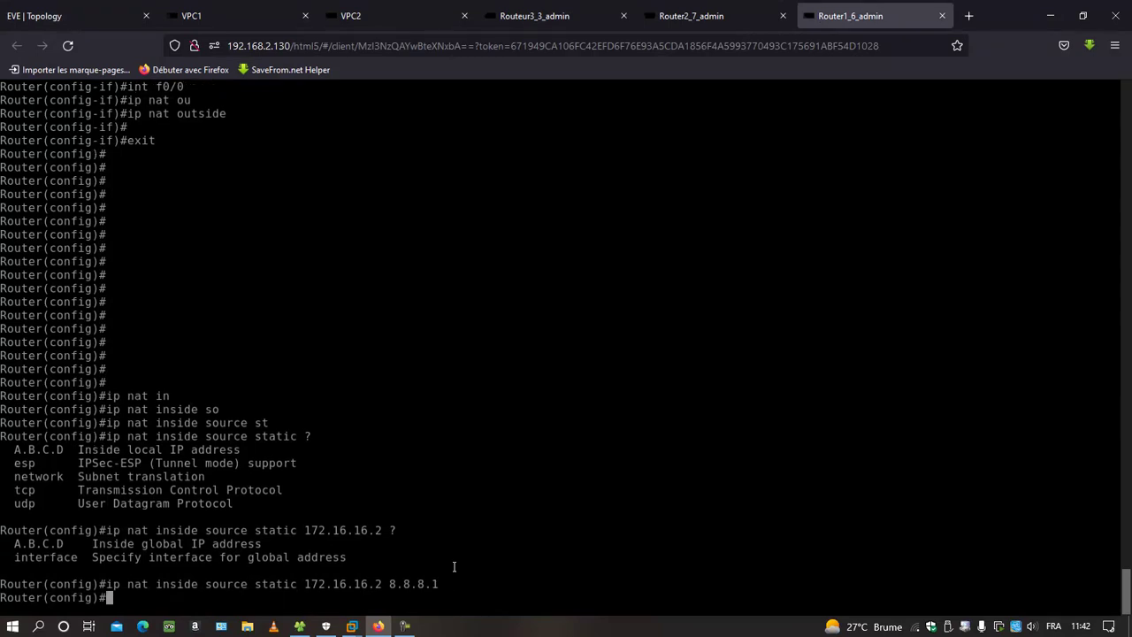
# End configuration mode on Router1 and return to the privileged prompt.
pyautogui.press('Return')
pyautogui.write('end')
pyautogui.press('Return')
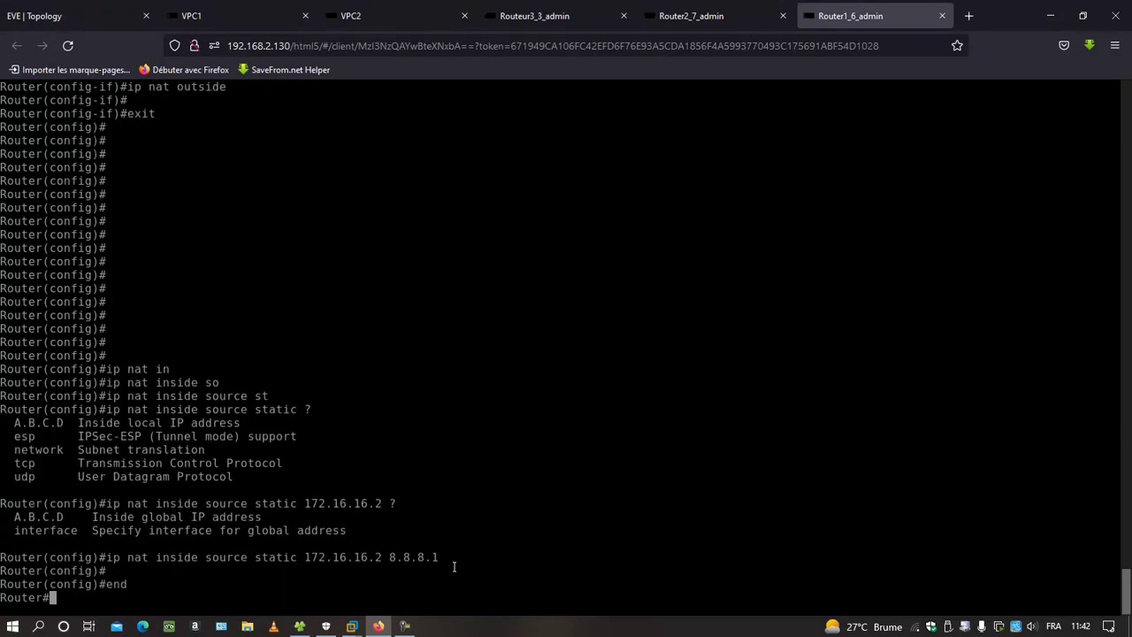
pyautogui.press('Return')
pyautogui.press('Return')
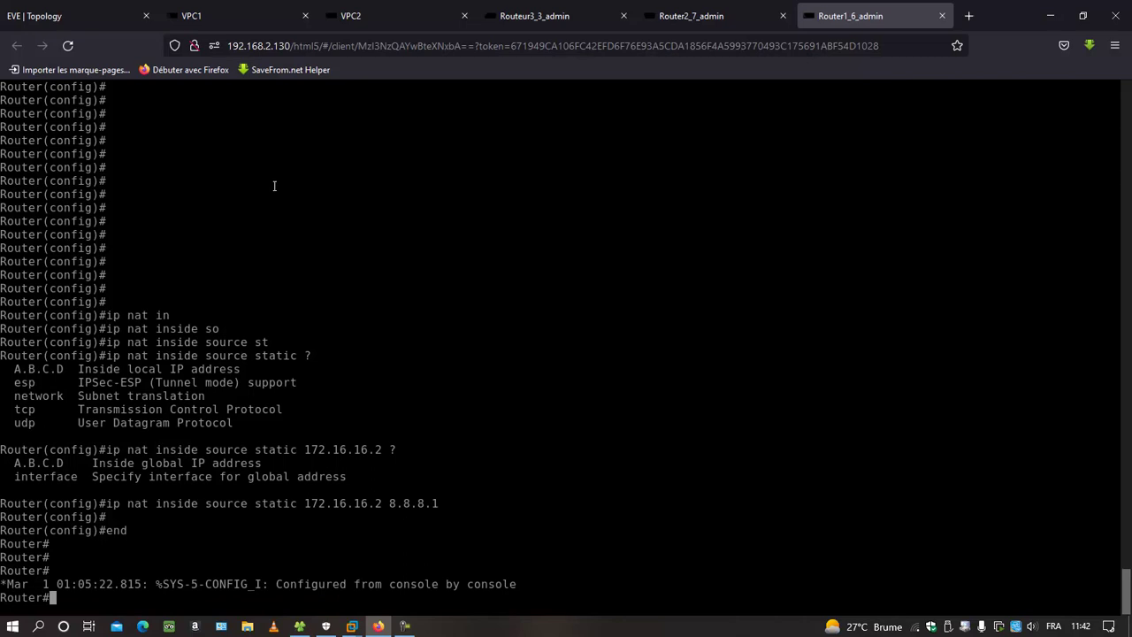
# Consult the topology diagram, then add blank prompt lines below the earlier ping output in VPC1's console.
pyautogui.click(228, 20)
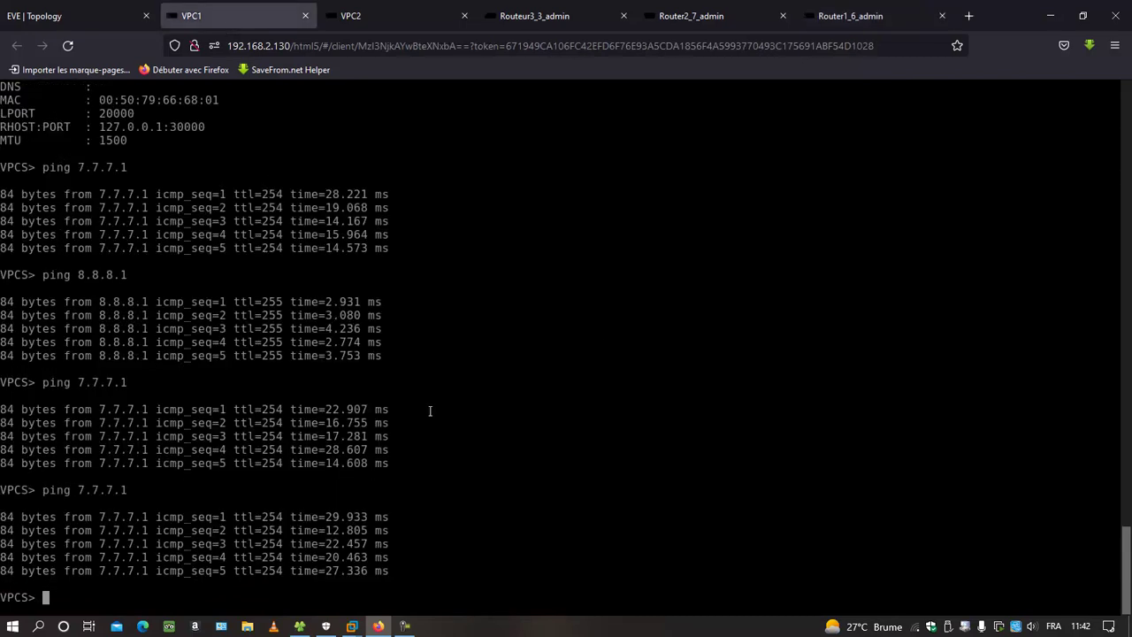
pyautogui.click(53, 20)
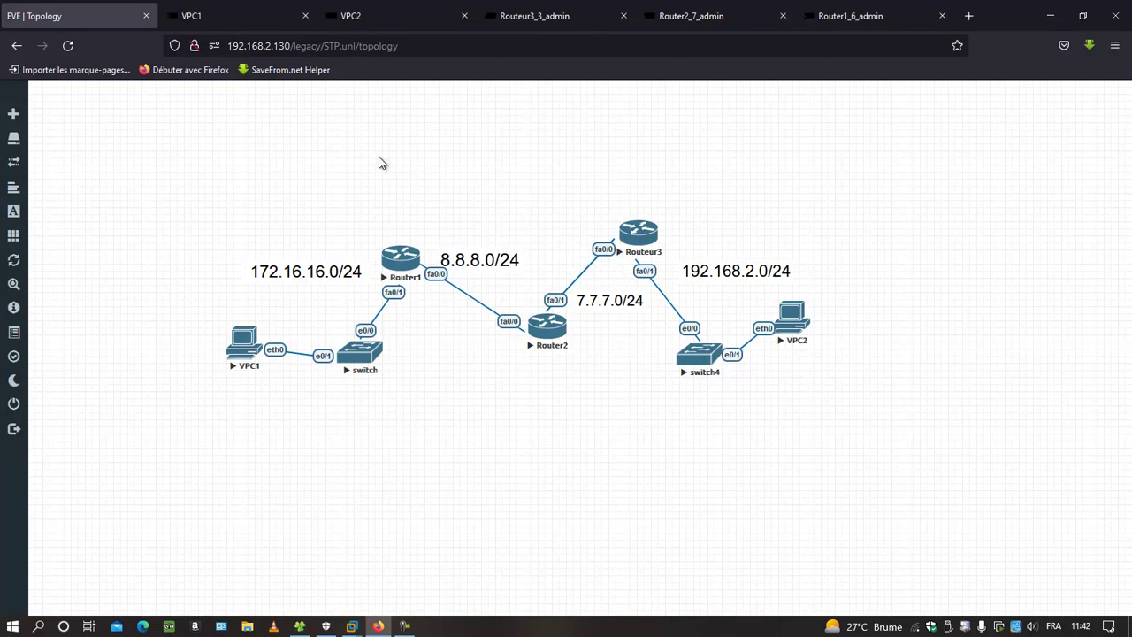
pyautogui.click(253, 21)
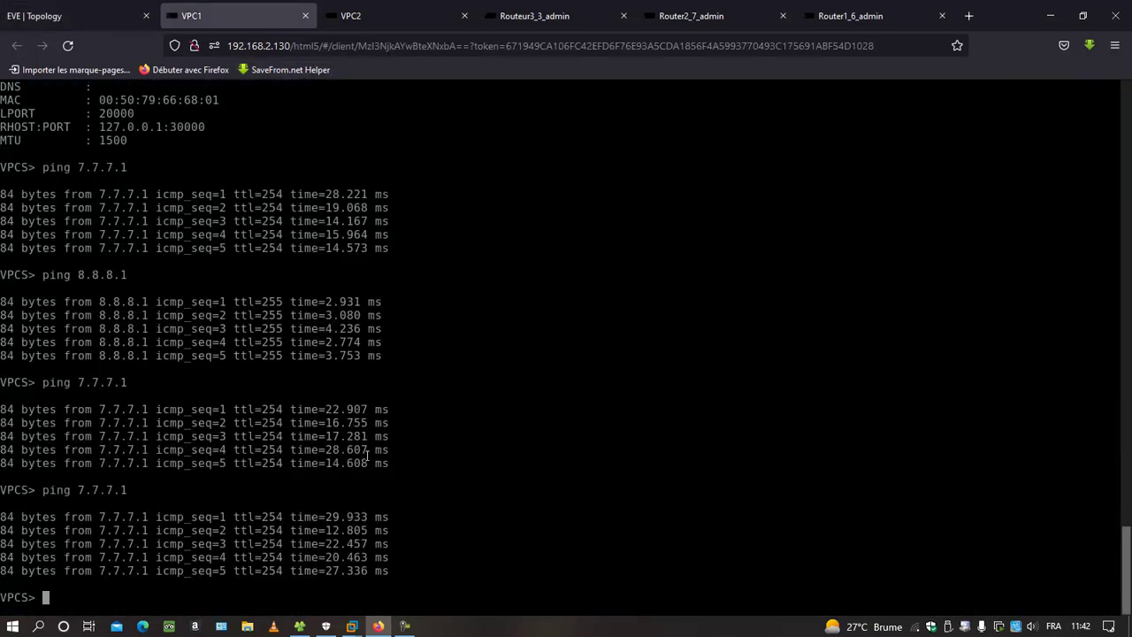
pyautogui.press('Return')
pyautogui.press('Return')
pyautogui.press('Return')
pyautogui.press('Return')
pyautogui.press('Return')
pyautogui.press('Return')
pyautogui.press('Return')
pyautogui.press('Return')
pyautogui.press('Return')
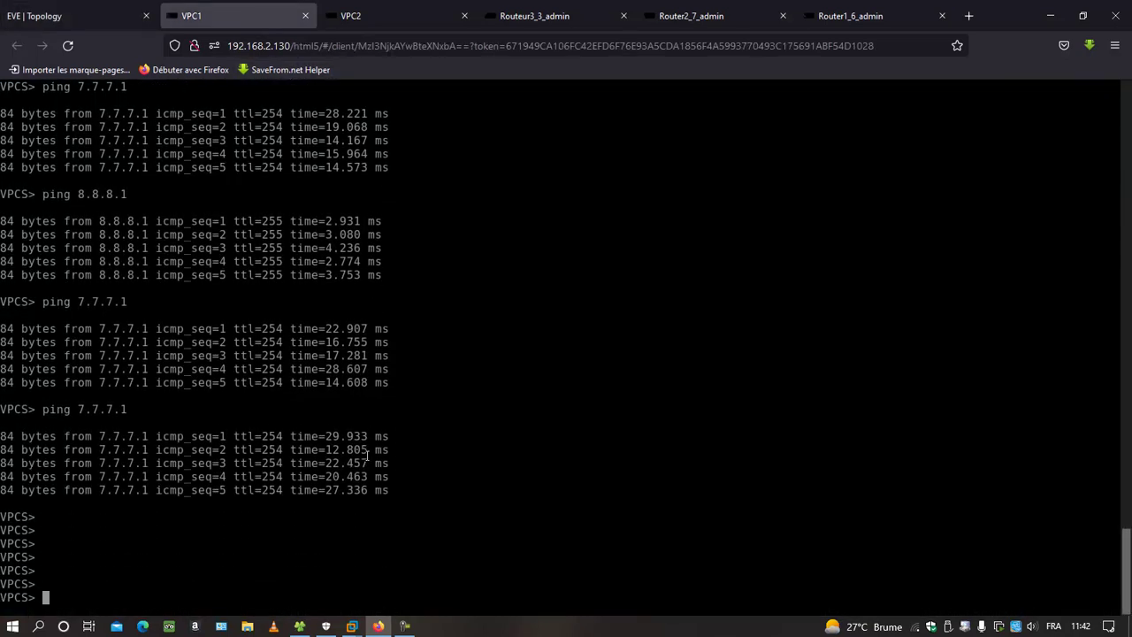
pyautogui.press('Return')
pyautogui.press('Return')
pyautogui.press('Return')
pyautogui.press('Return')
pyautogui.press('Return')
pyautogui.press('Return')
pyautogui.press('Return')
pyautogui.press('Return')
pyautogui.press('Return')
pyautogui.press('Return')
pyautogui.press('Return')
pyautogui.press('Return')
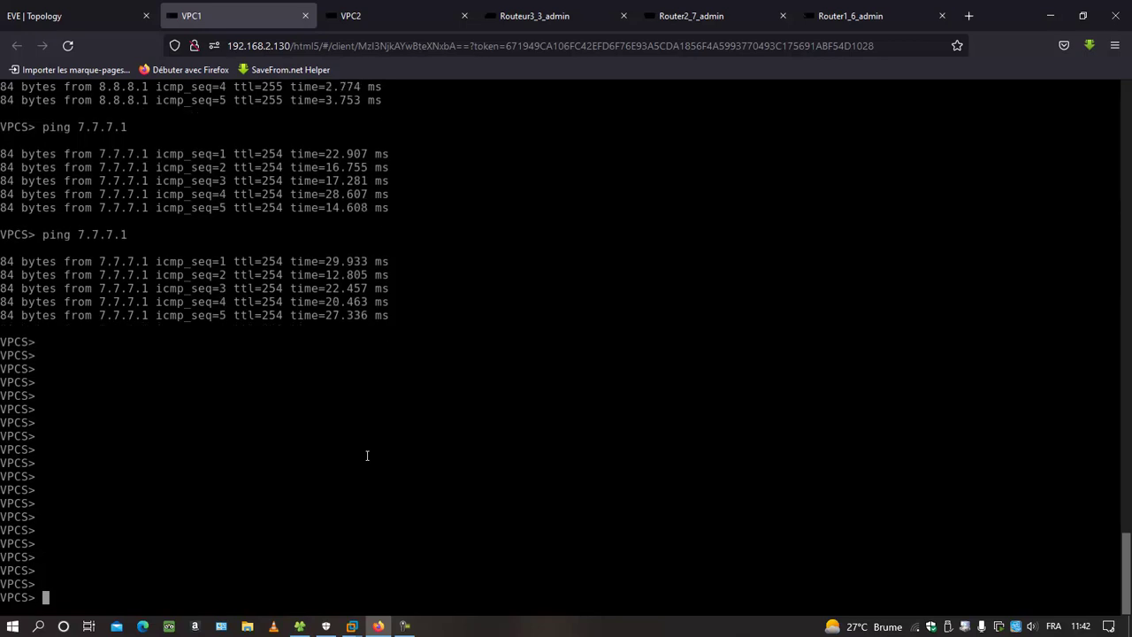
# Ping 7.7.7.1 from VPC1.
pyautogui.write('pin')
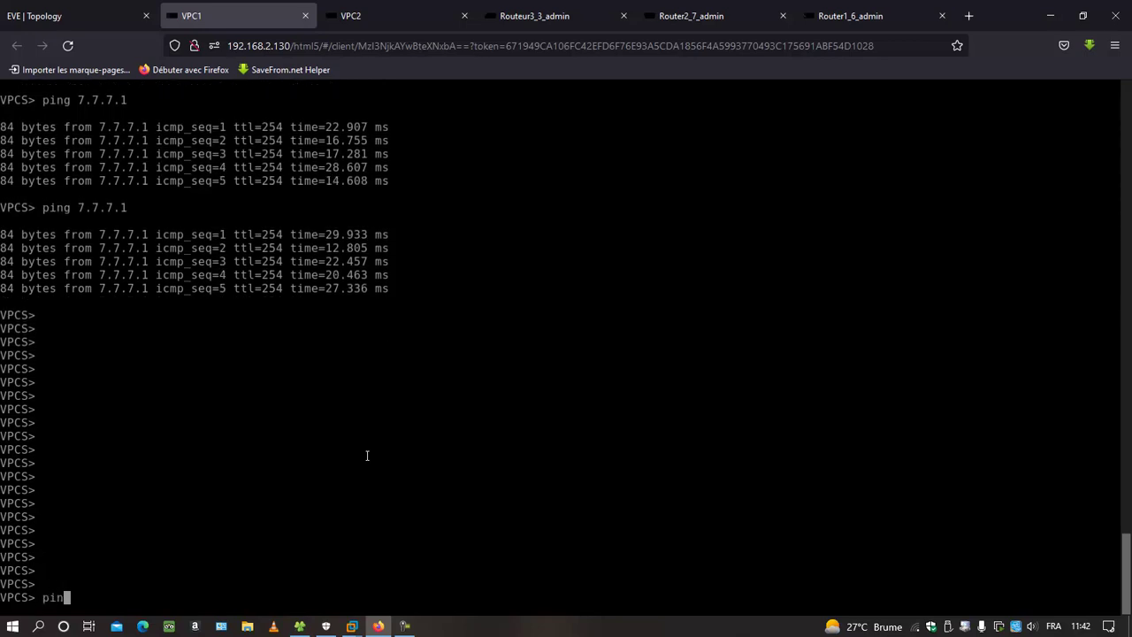
pyautogui.write('g 7.7.7.1')
pyautogui.press('Return')
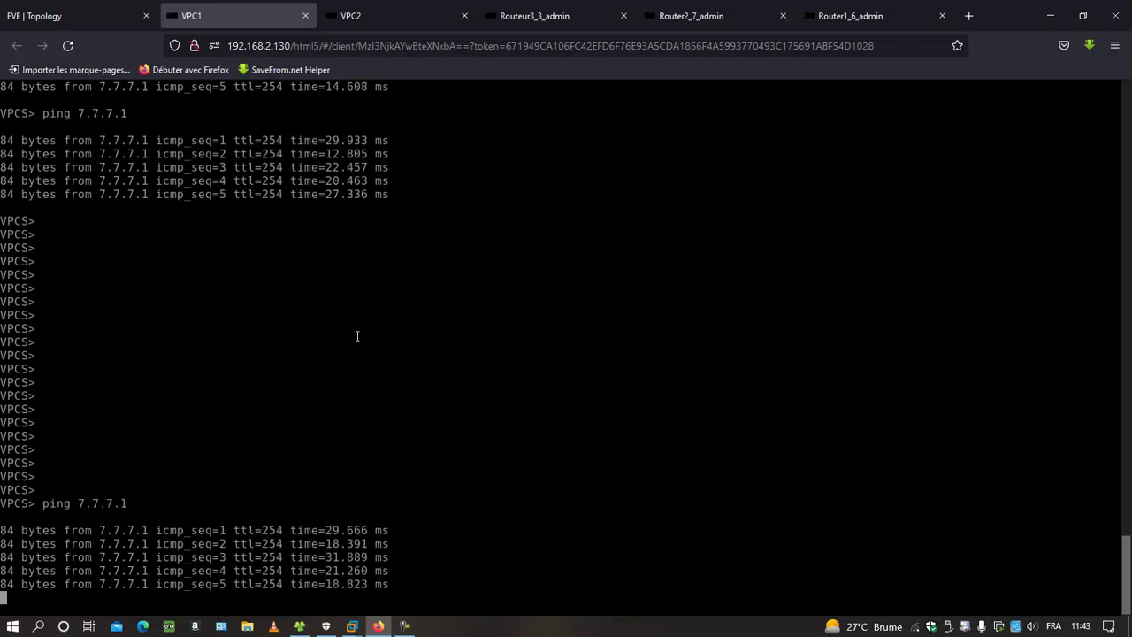
# Review Router1's console and the topology diagram, then return to Router1's console.
pyautogui.click(851, 9)
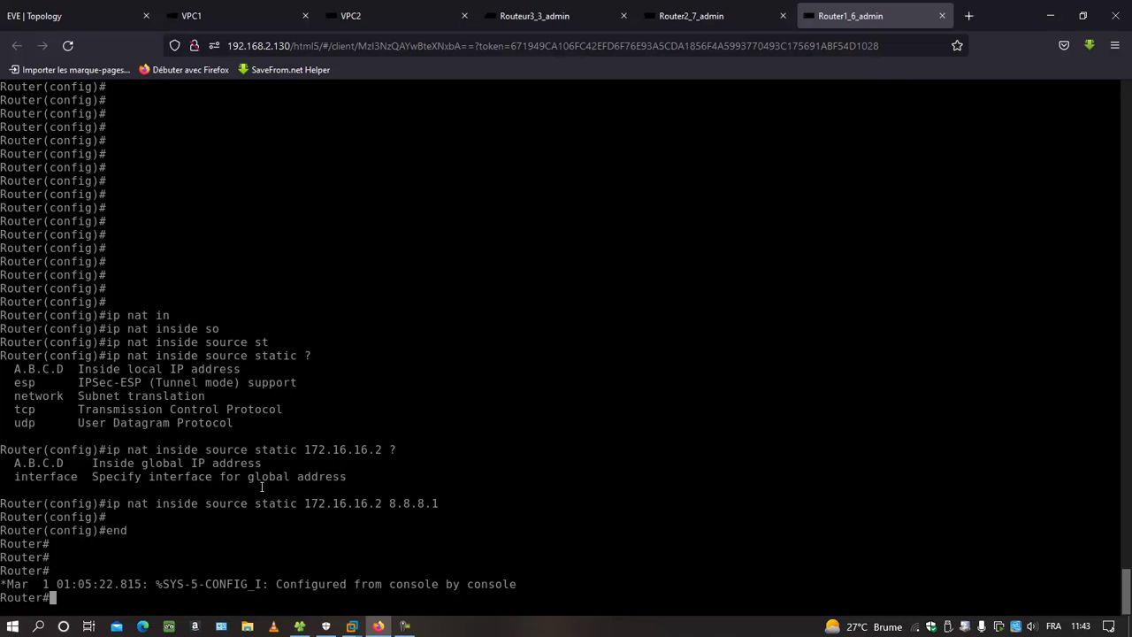
pyautogui.click(91, 19)
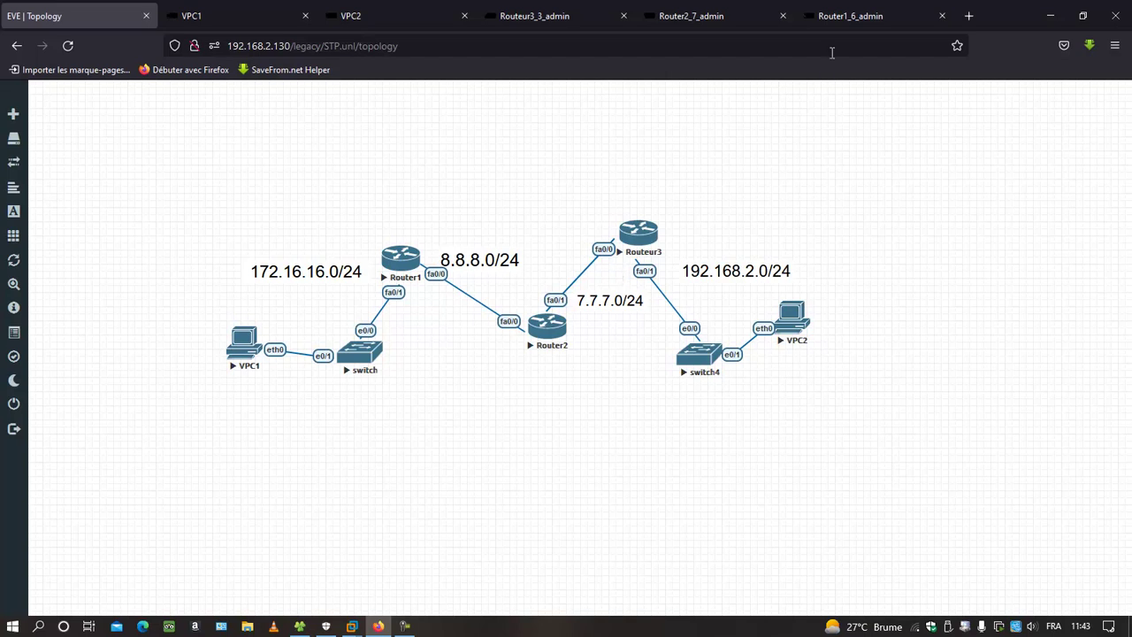
pyautogui.click(835, 20)
pyautogui.write('sh')
pyautogui.press('Tab')
pyautogui.press('BackSpace')
pyautogui.press('BackSpace')
pyautogui.press('BackSpace')
pyautogui.press('BackSpace')
pyautogui.press('BackSpace')
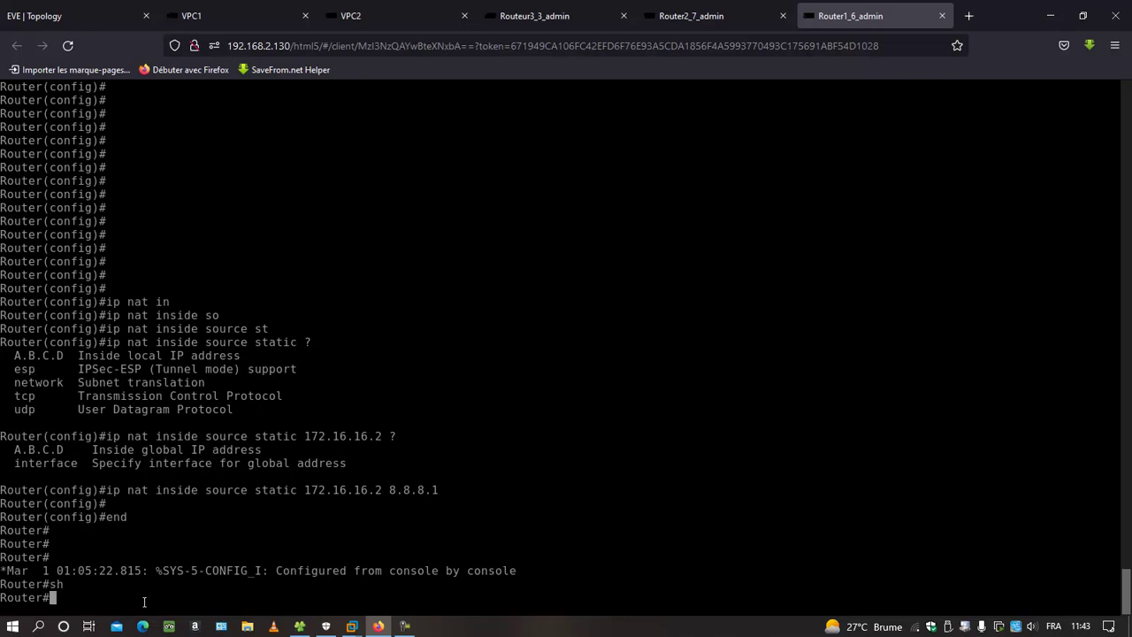
# Turn on NAT debugging on Router1 with debug ip nat.
pyautogui.write('deb')
pyautogui.press('Tab')
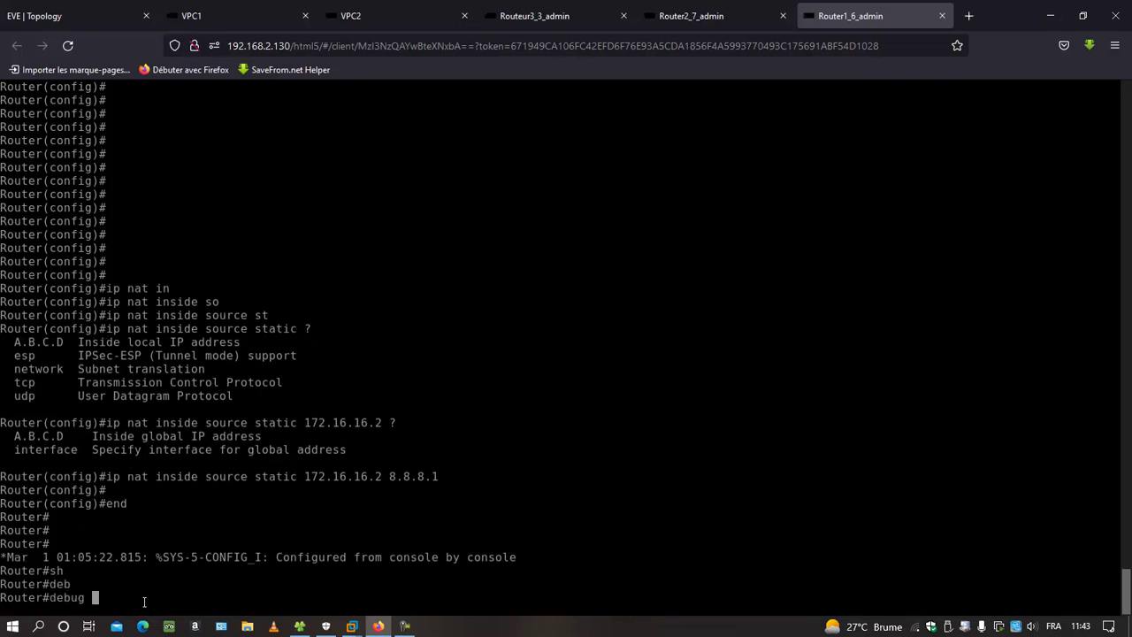
pyautogui.write('ip nat')
pyautogui.press('Tab')
pyautogui.press('Return')
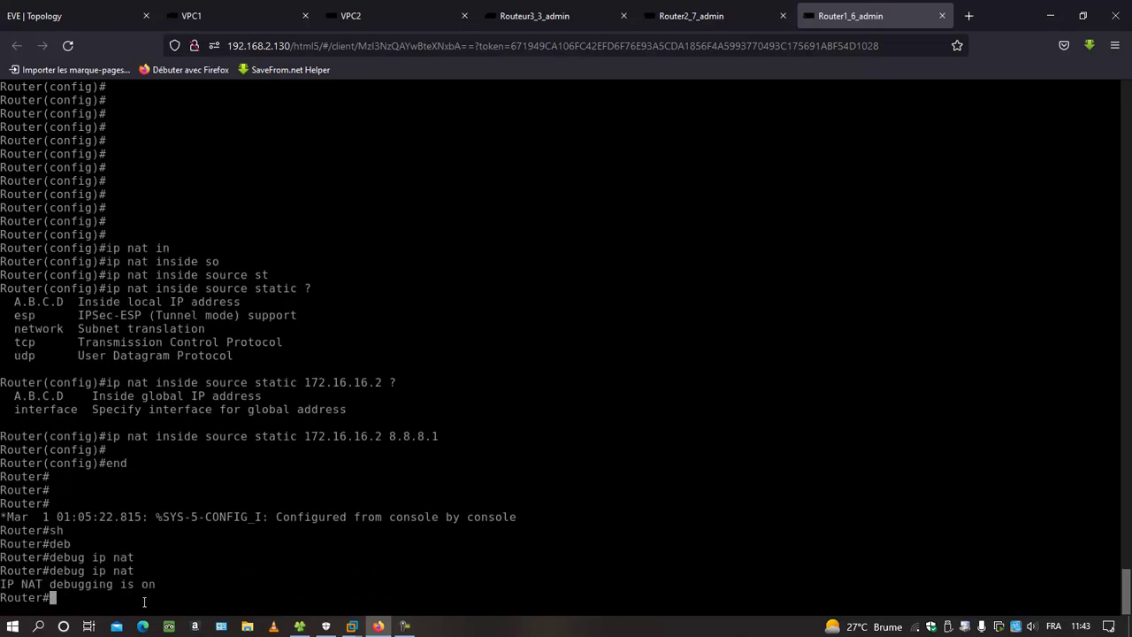
# Repeat the ping to 7.7.7.1 from VPC1 and examine the NAT debug messages on Router1.
pyautogui.click(204, 19)
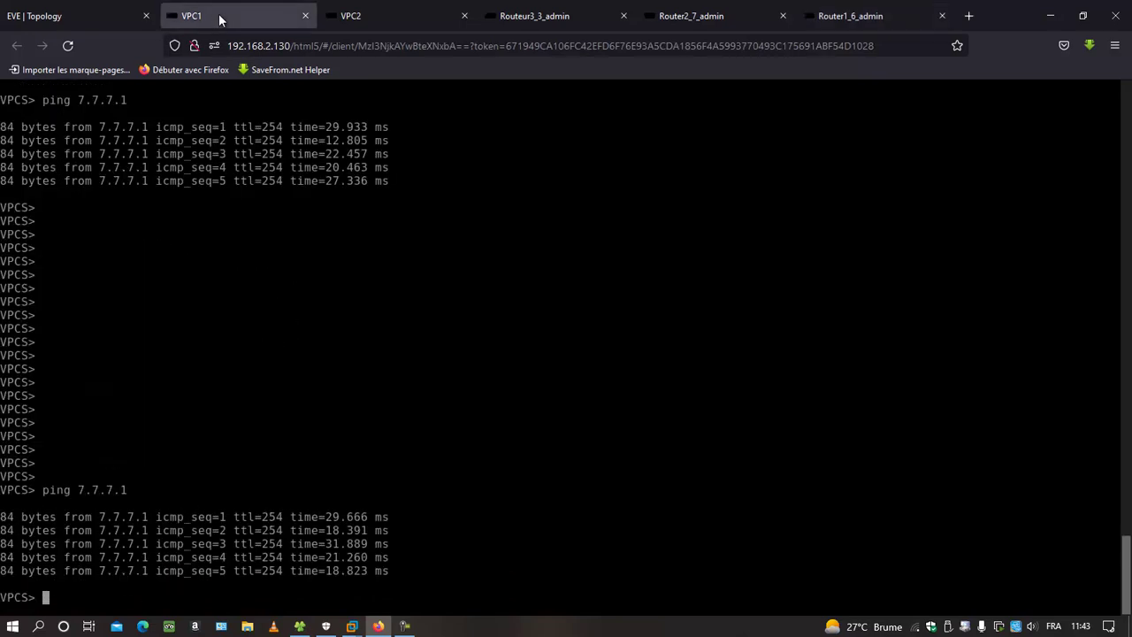
pyautogui.press('Up')
pyautogui.press('Return')
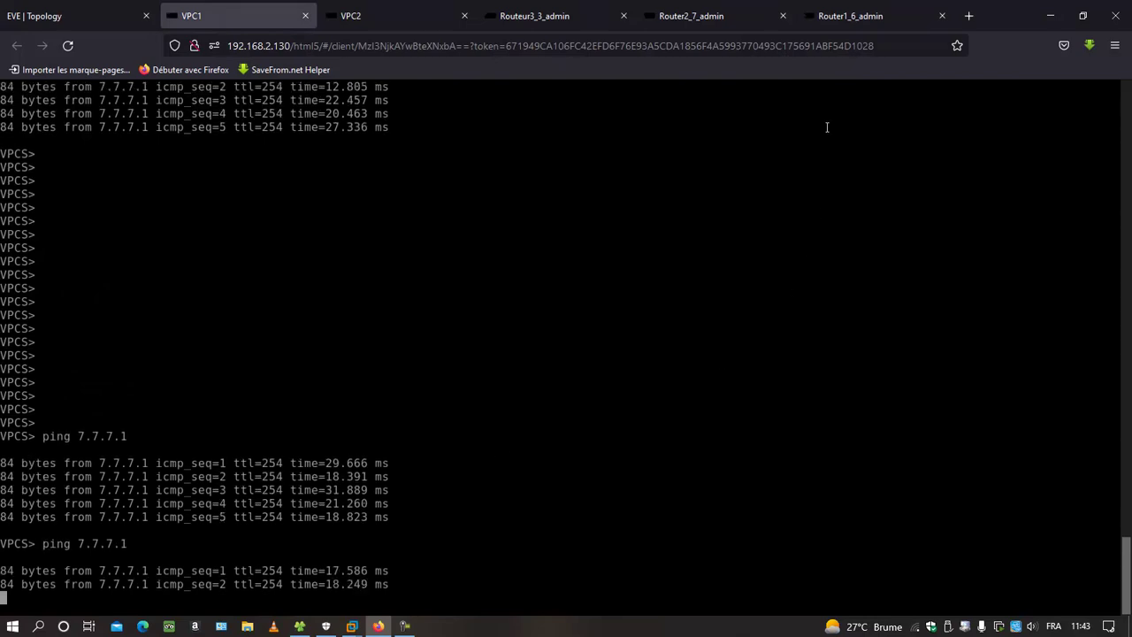
pyautogui.click(842, 23)
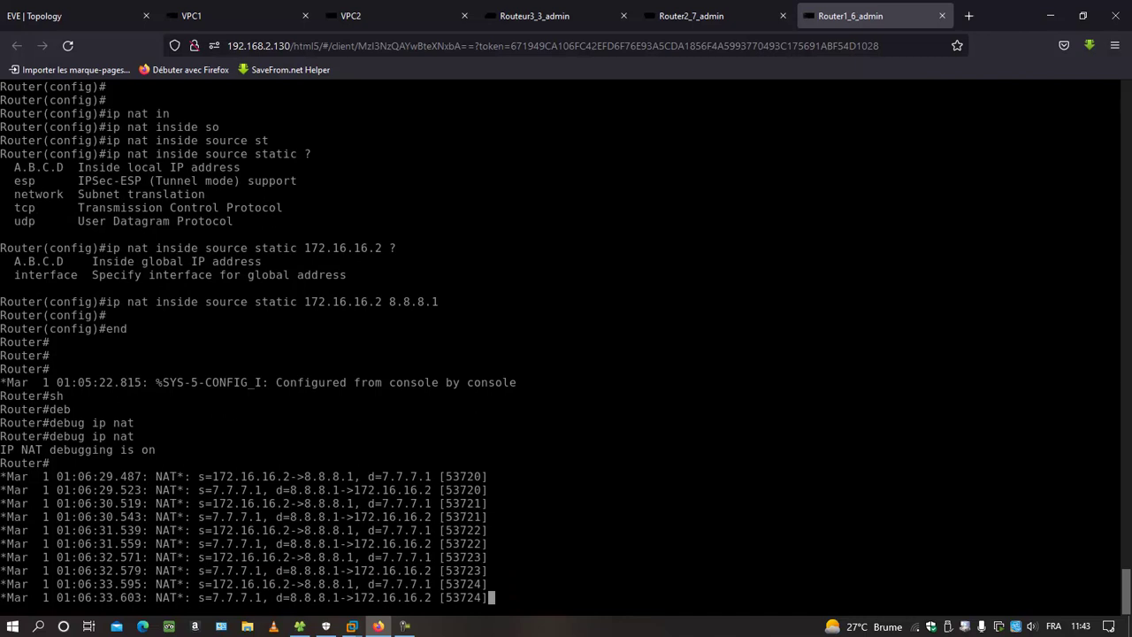
pyautogui.press('Return')
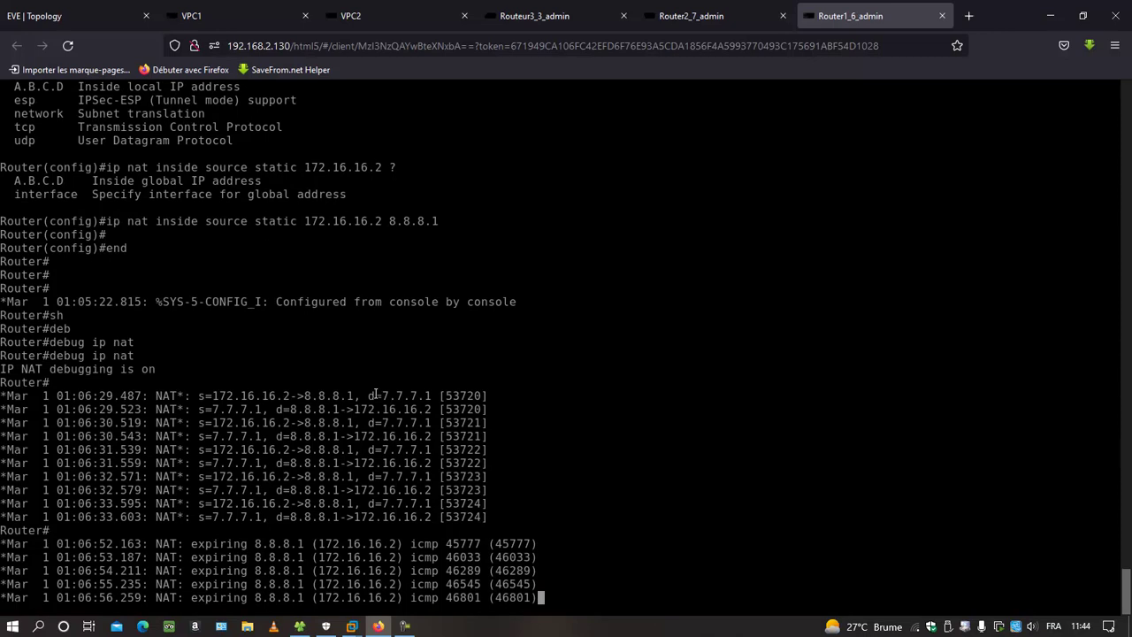
pyautogui.press('Return')
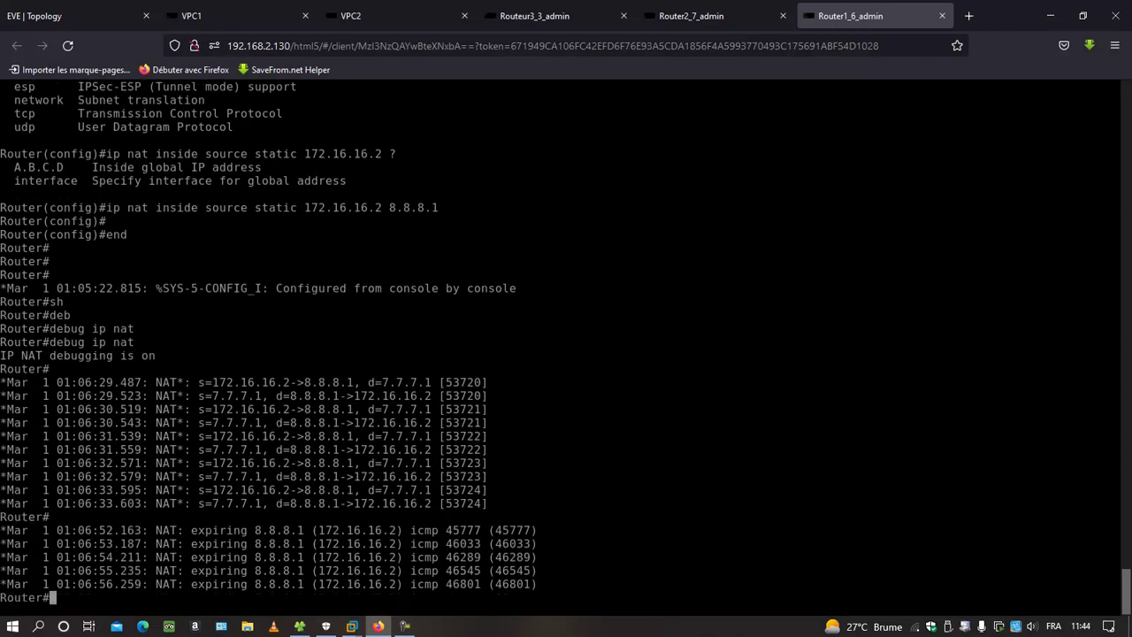
# Display Router1's NAT translation table with show ip nat translations, then go back to the topology diagram.
pyautogui.write('sh')
pyautogui.press('Tab')
pyautogui.write('ip nat')
pyautogui.press('Tab')
pyautogui.write('tr')
pyautogui.press('Tab')
pyautogui.press('Return')
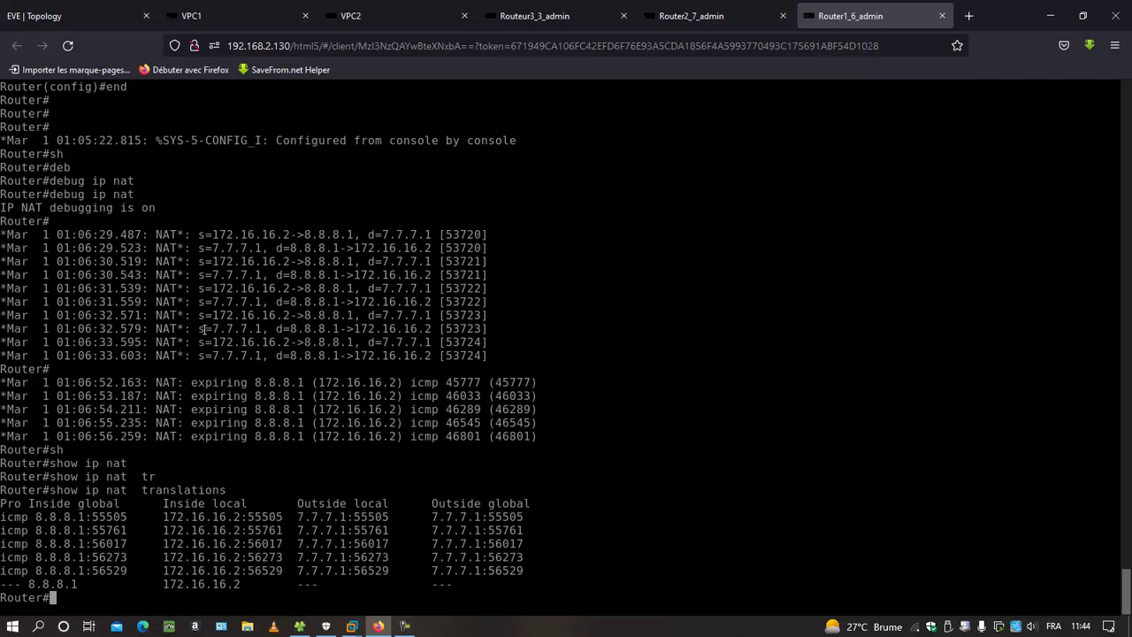
pyautogui.click(82, 15)
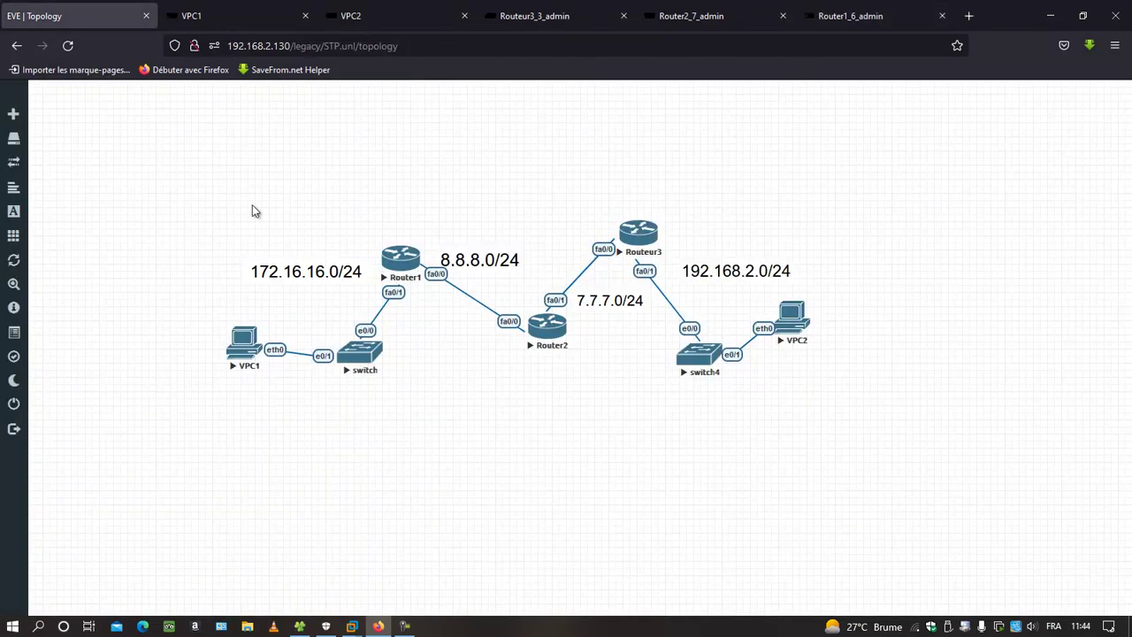
# Turn off NAT debugging on Router1 with no debug ip nat.
pyautogui.click(838, 17)
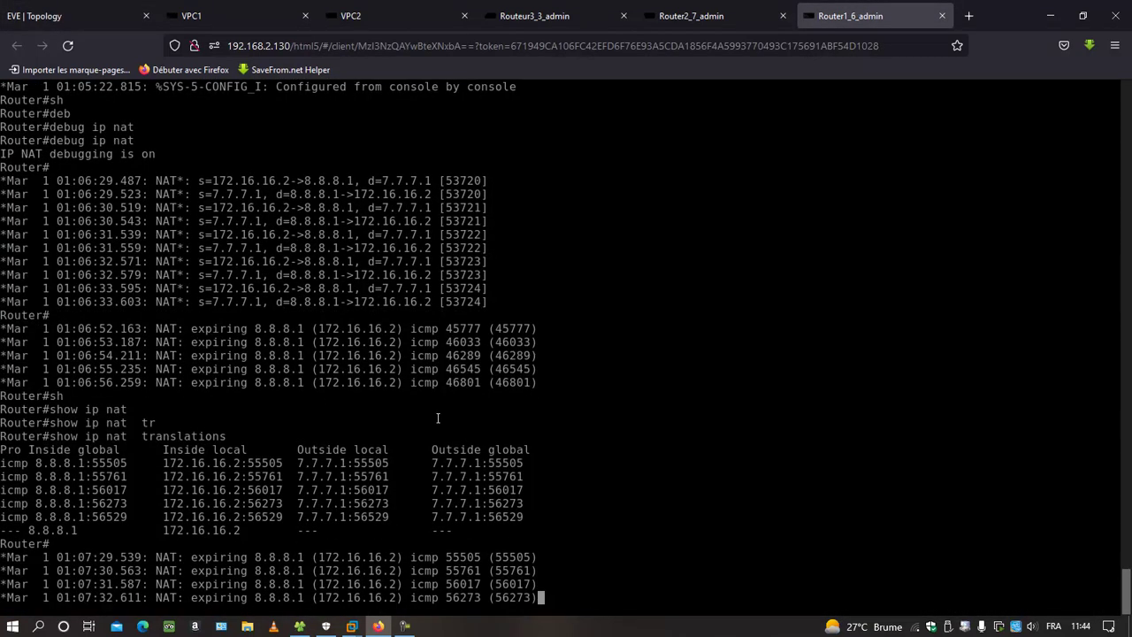
pyautogui.press('Return')
pyautogui.write('no d')
pyautogui.press('Tab')
pyautogui.write('ip nat')
pyautogui.press('Return')
pyautogui.press('Return')
# Display Router1's NAT translation table again with show ip nat translations.
pyautogui.press('Up')
pyautogui.press('Up')
pyautogui.press('Return')
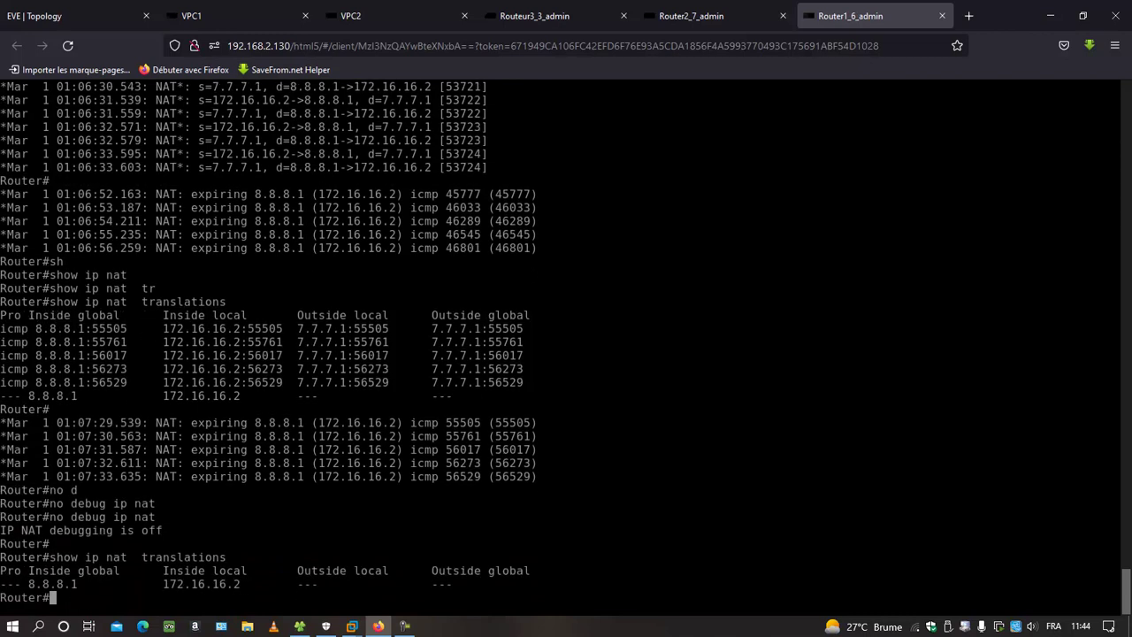
# Ping 7.7.7.1 from VPC1 once more and redisplay the NAT translation table on Router1.
pyautogui.click(199, 22)
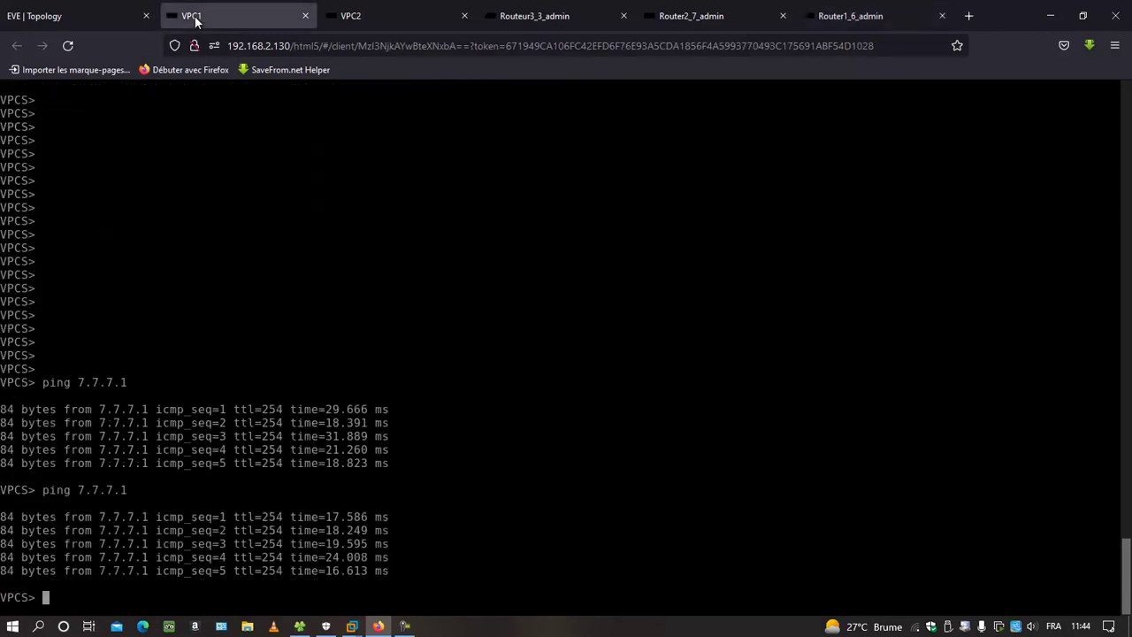
pyautogui.press('Up')
pyautogui.press('Return')
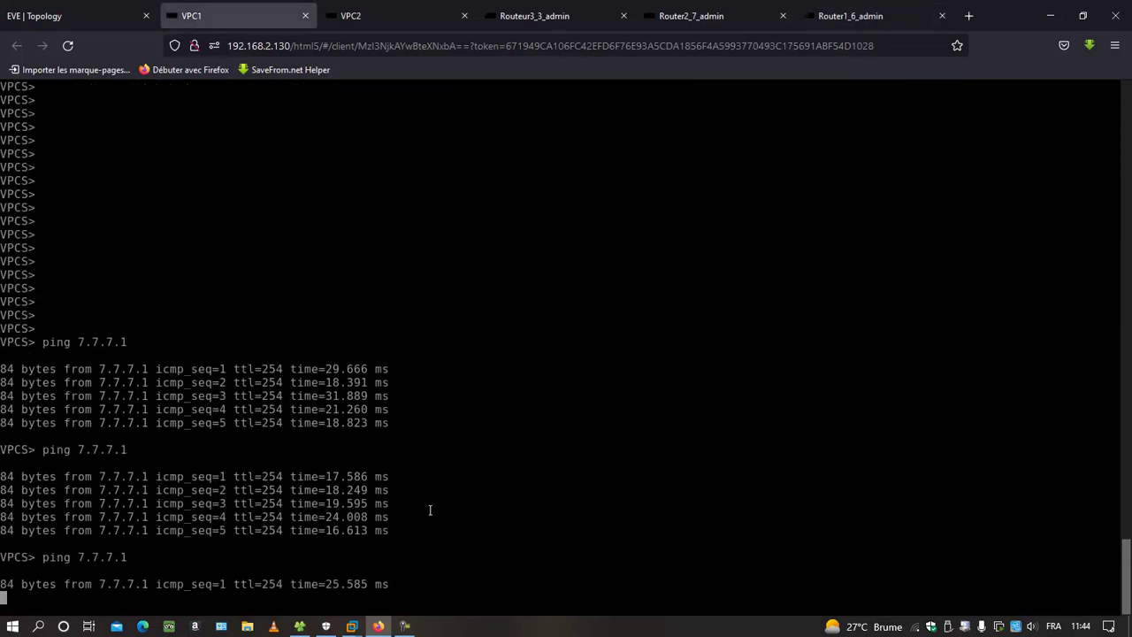
pyautogui.click(839, 23)
pyautogui.press('Up')
pyautogui.press('Return')
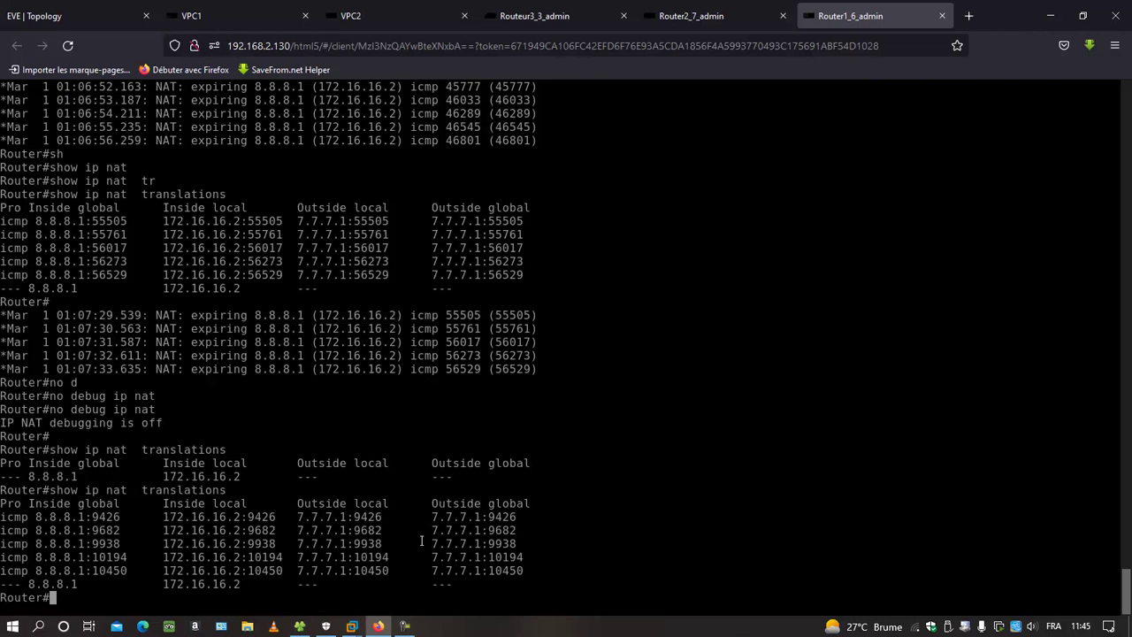
# Display Router1's NAT statistics with show ip nat statistics.
pyautogui.press('Up')
pyautogui.press('BackSpace')
pyautogui.press('BackSpace')
pyautogui.press('BackSpace')
pyautogui.press('BackSpace')
pyautogui.press('BackSpace')
pyautogui.press('BackSpace')
pyautogui.press('BackSpace')
pyautogui.press('BackSpace')
pyautogui.press('BackSpace')
pyautogui.press('BackSpace')
pyautogui.press('BackSpace')
pyautogui.press('BackSpace')
pyautogui.write('st')
pyautogui.press('Tab')
pyautogui.press('Return')
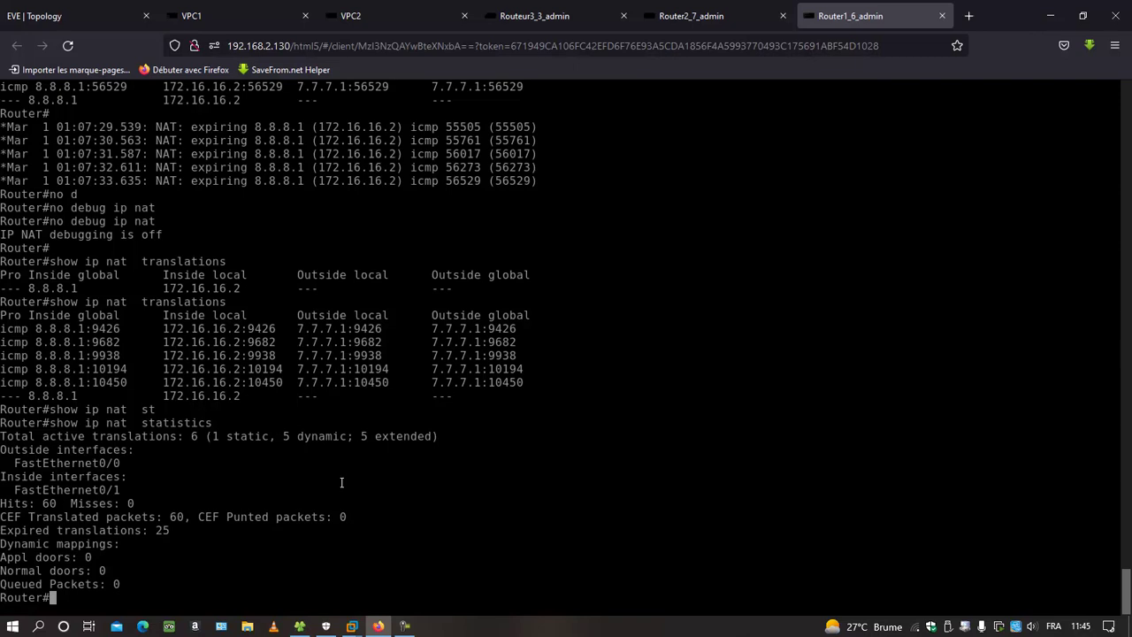
# View the consoles of VPC1 and VPC2, then return to Router1's console.
pyautogui.click(226, 24)
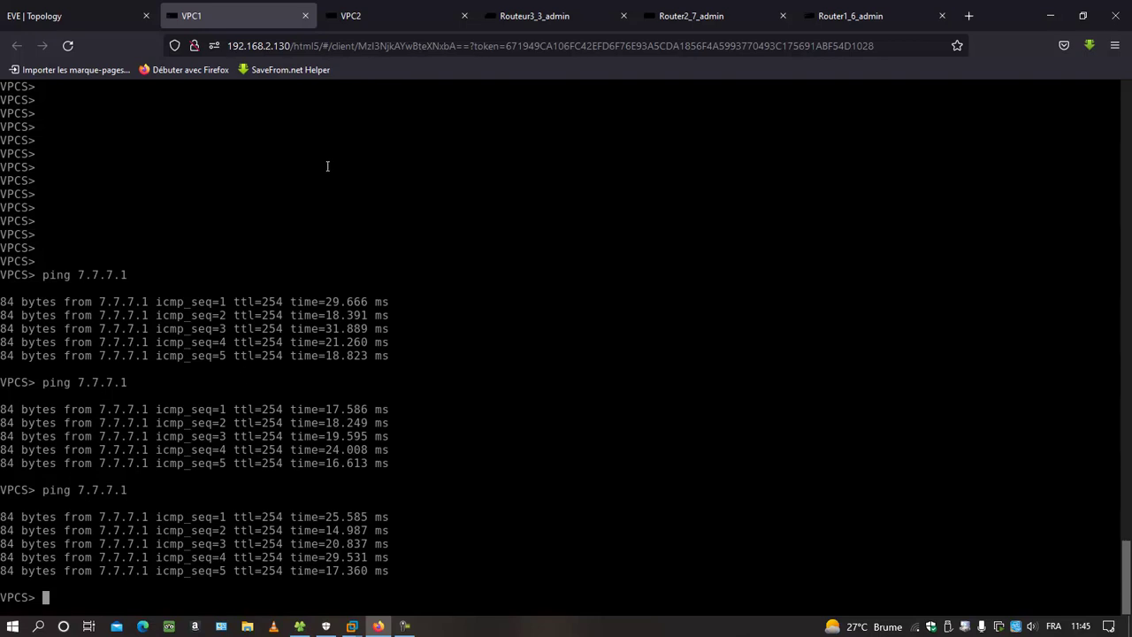
pyautogui.click(408, 16)
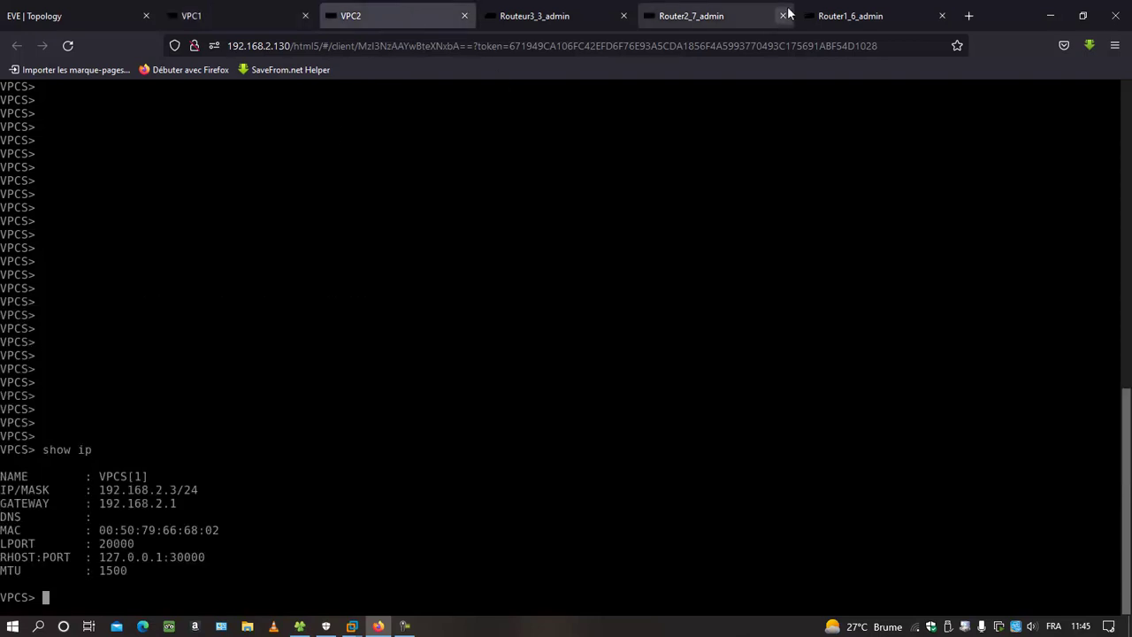
pyautogui.click(850, 9)
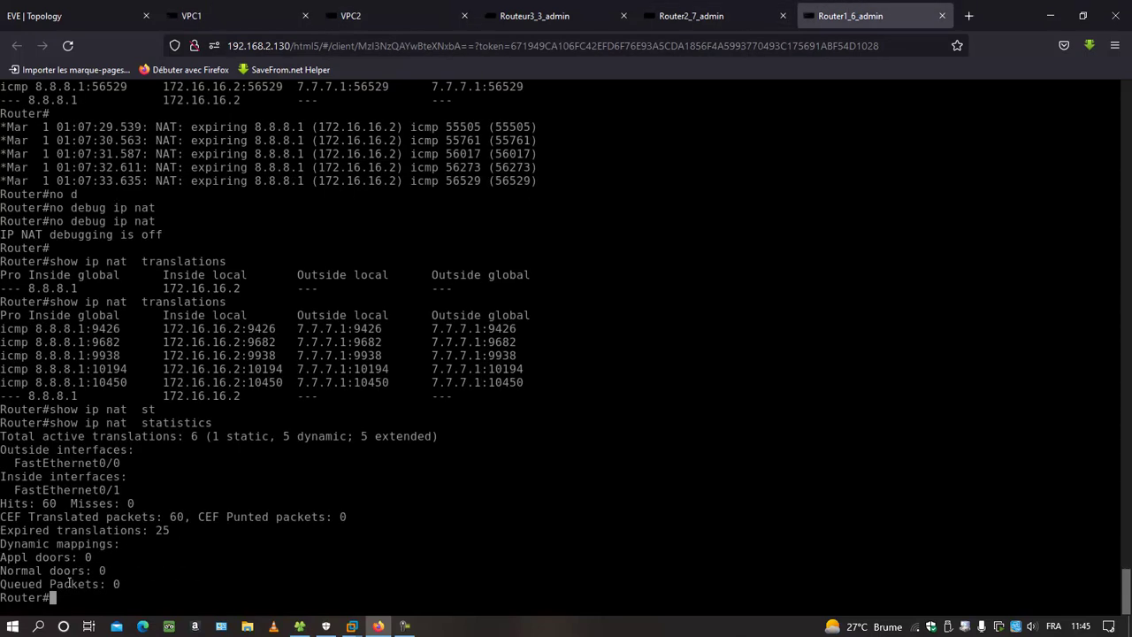
# In Router1's global configuration mode, create access-list 1 permitting 172.16.16.0 with wildcard mask 0.0.0.255.
pyautogui.write('confi')
pyautogui.press('Tab')
pyautogui.write('t')
pyautogui.press('Tab')
pyautogui.press('Return')
pyautogui.write('acc')
pyautogui.press('Tab')
pyautogui.write('1 per')
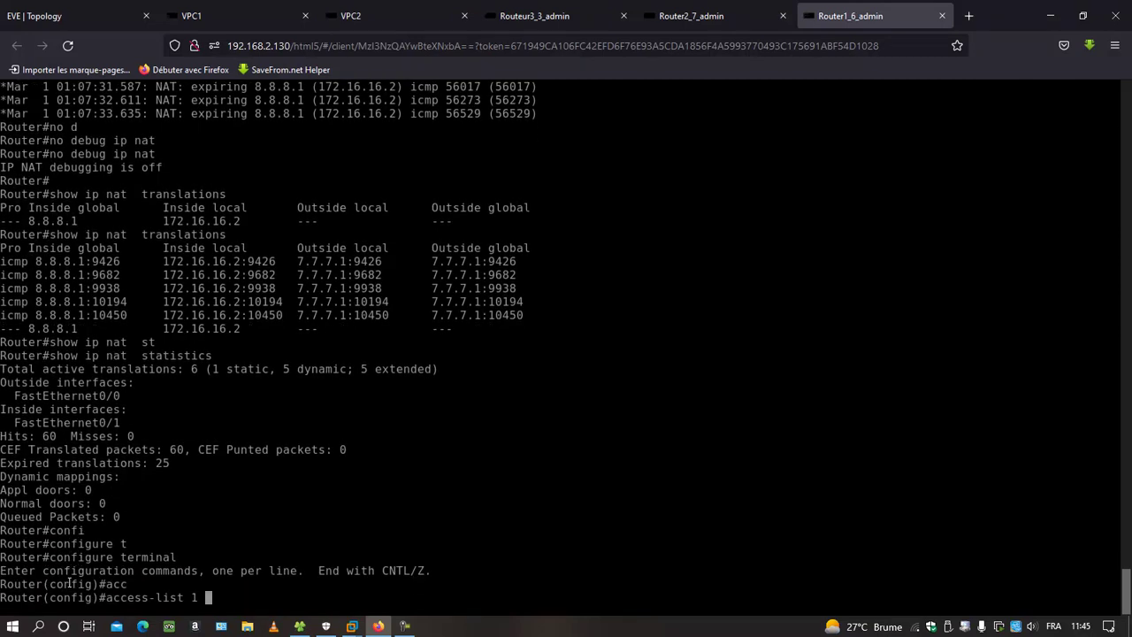
pyautogui.press('Tab')
pyautogui.write('1')
pyautogui.write('72.1')
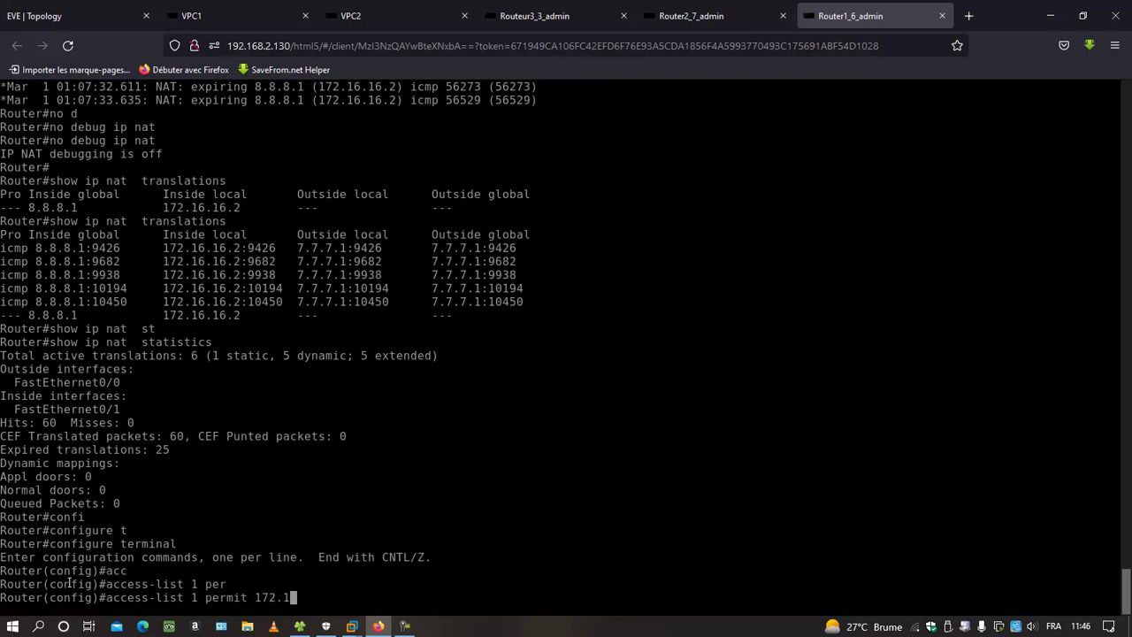
pyautogui.write('6.16.0 0.0.0.255')
pyautogui.press('Return')
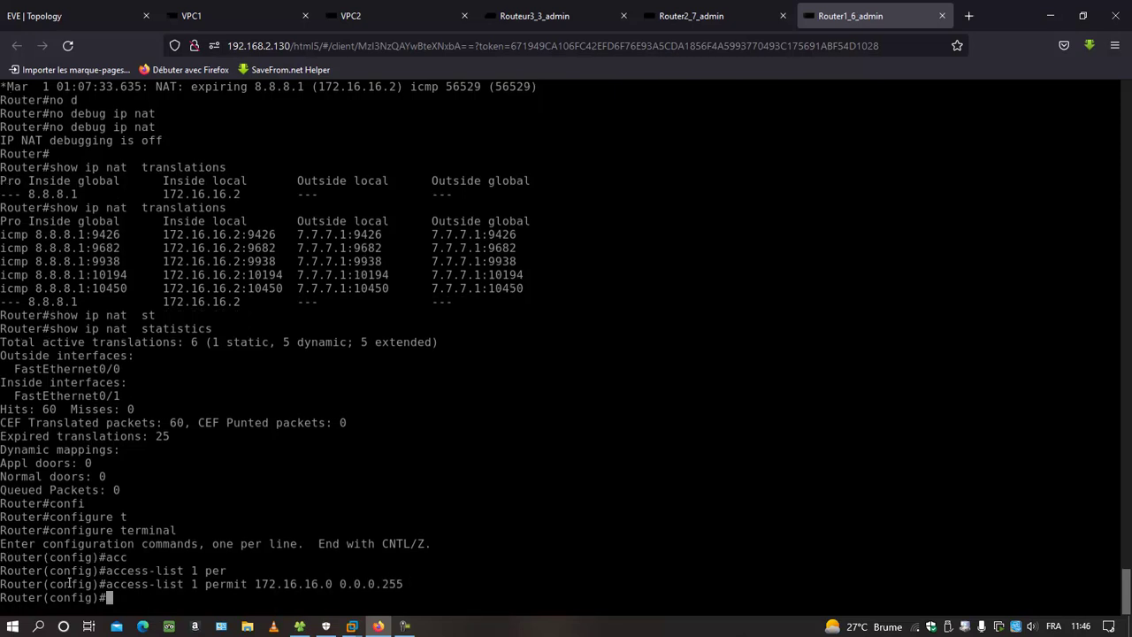
pyautogui.press('Return')
pyautogui.press('Return')
# List the available ip nat configuration options on Router1 with the command-line help.
pyautogui.write('ip ant')
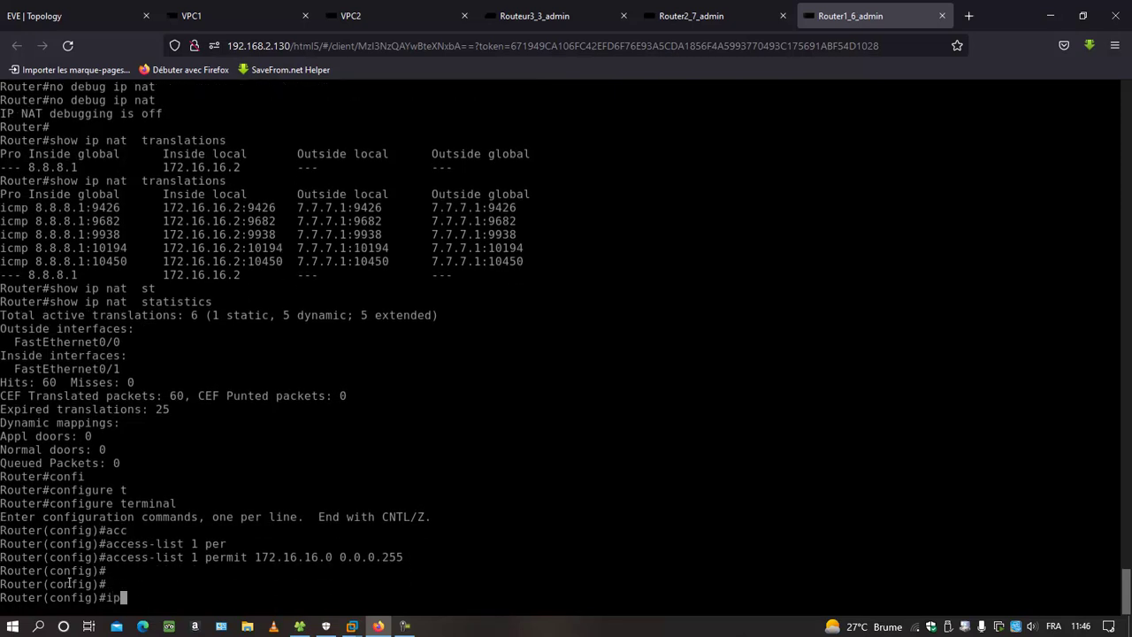
pyautogui.press('Tab')
pyautogui.press('BackSpace')
pyautogui.press('BackSpace')
pyautogui.press('BackSpace')
pyautogui.write('nat is')
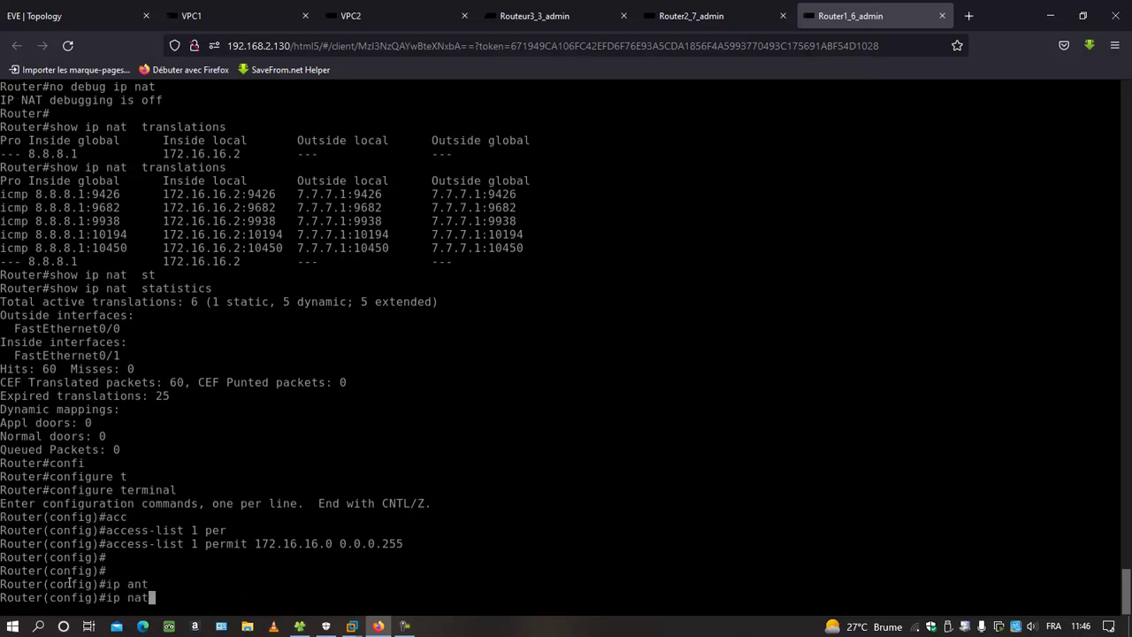
pyautogui.press('Tab')
pyautogui.press('BackSpace')
pyautogui.press('BackSpace')
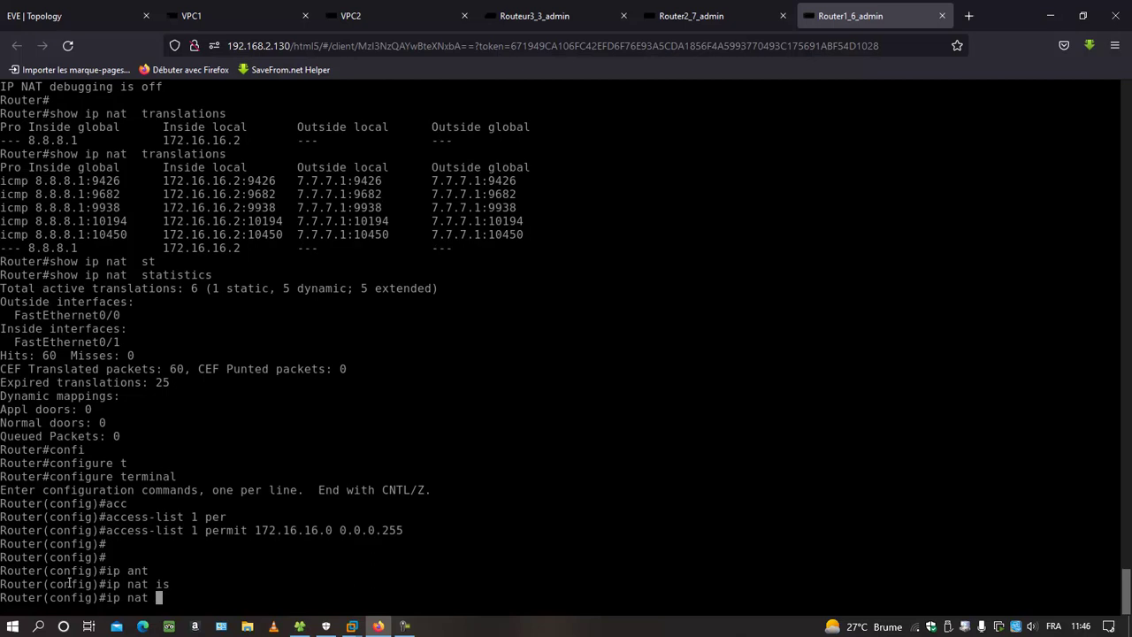
pyautogui.write('po')
pyautogui.press('Tab')
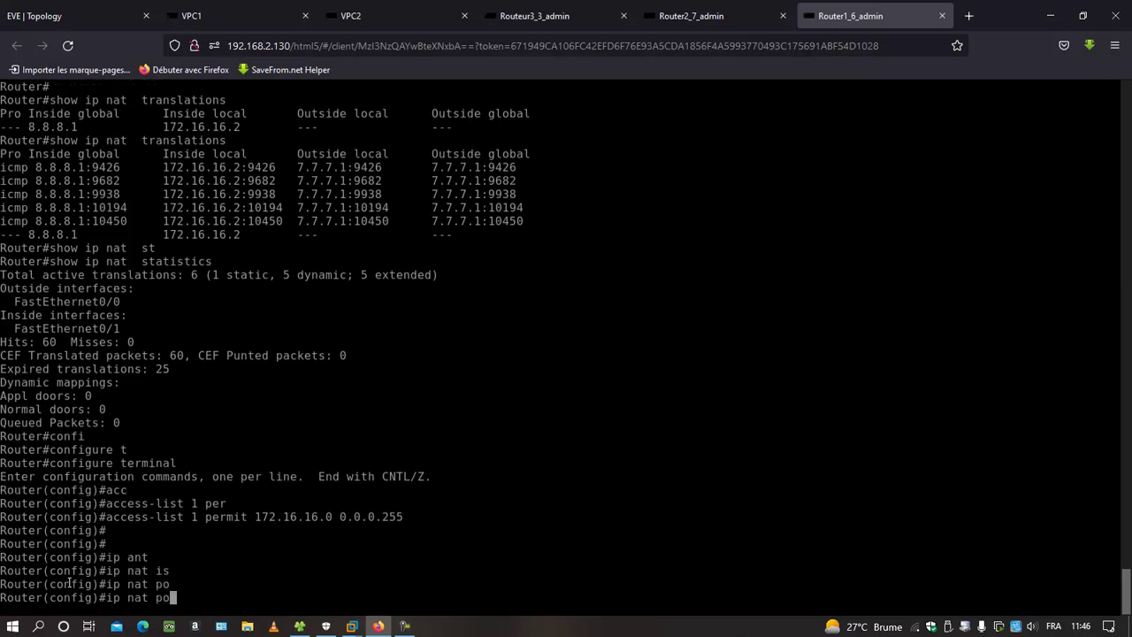
pyautogui.press('BackSpace')
pyautogui.press('BackSpace')
pyautogui.write('?')
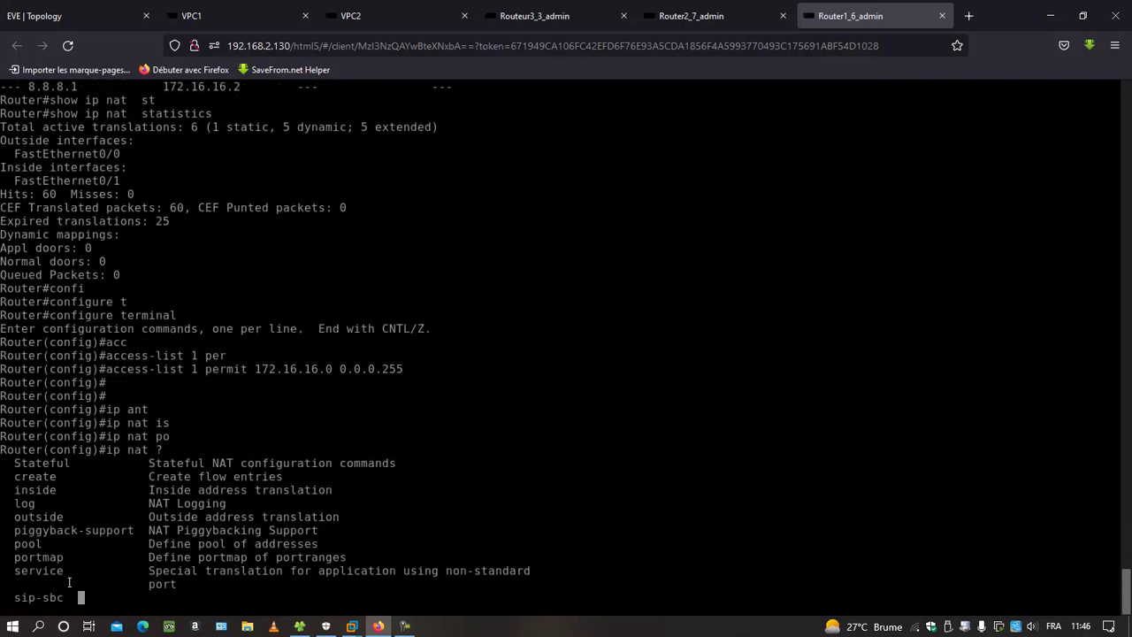
# Define the NAT pool LAN on Router1 from 8.8.8.1 to 8.8.8.4 with netmask 255.255.255.0.
pyautogui.press('BackSpace')
pyautogui.write('poo')
pyautogui.press('Tab')
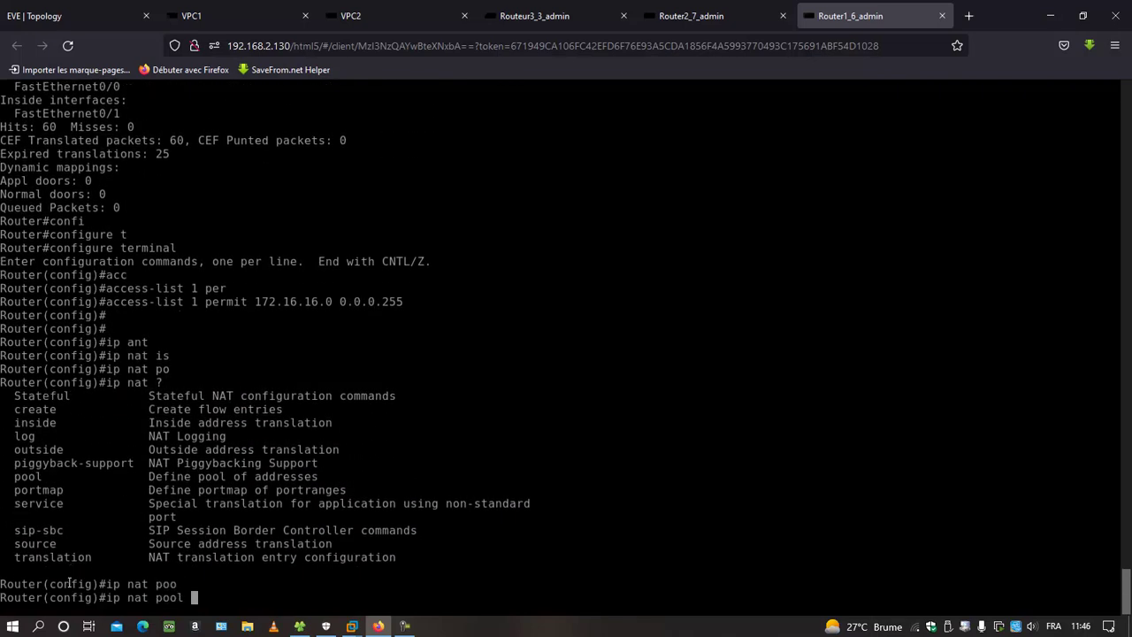
pyautogui.write('LAN ?')
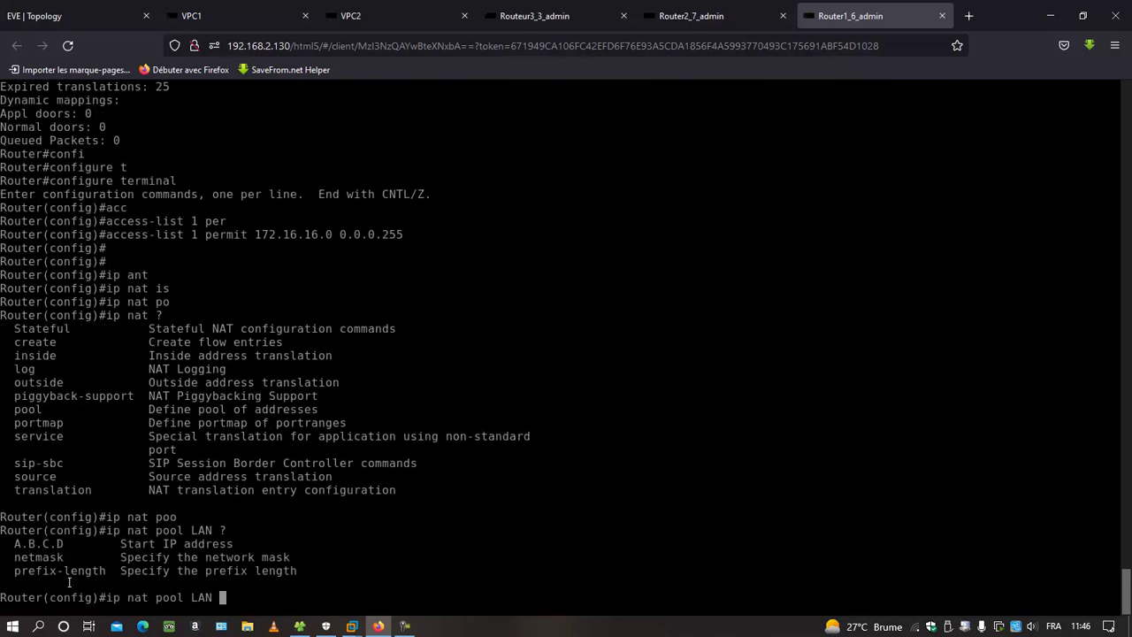
pyautogui.write('8.8.8.1 8.8.8.4')
pyautogui.press('Return')
pyautogui.press('Up')
pyautogui.write('?net')
pyautogui.press('Tab')
pyautogui.write('255')
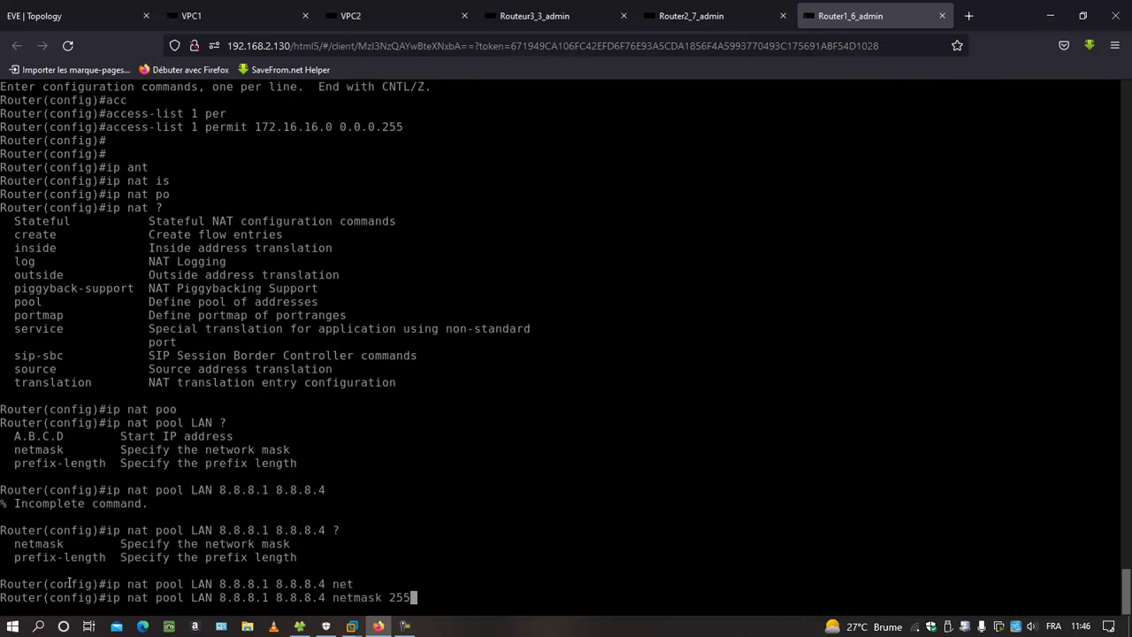
pyautogui.write('.255.255.0')
pyautogui.press('Return')
pyautogui.press('Return')
pyautogui.press('Return')
# Bind access list 1 to the pool with ip nat inside source list 1 pool LAN, then exit configuration mode.
pyautogui.write('ip an')
pyautogui.press('BackSpace')
pyautogui.press('BackSpace')
pyautogui.write('nat in')
pyautogui.press('Tab')
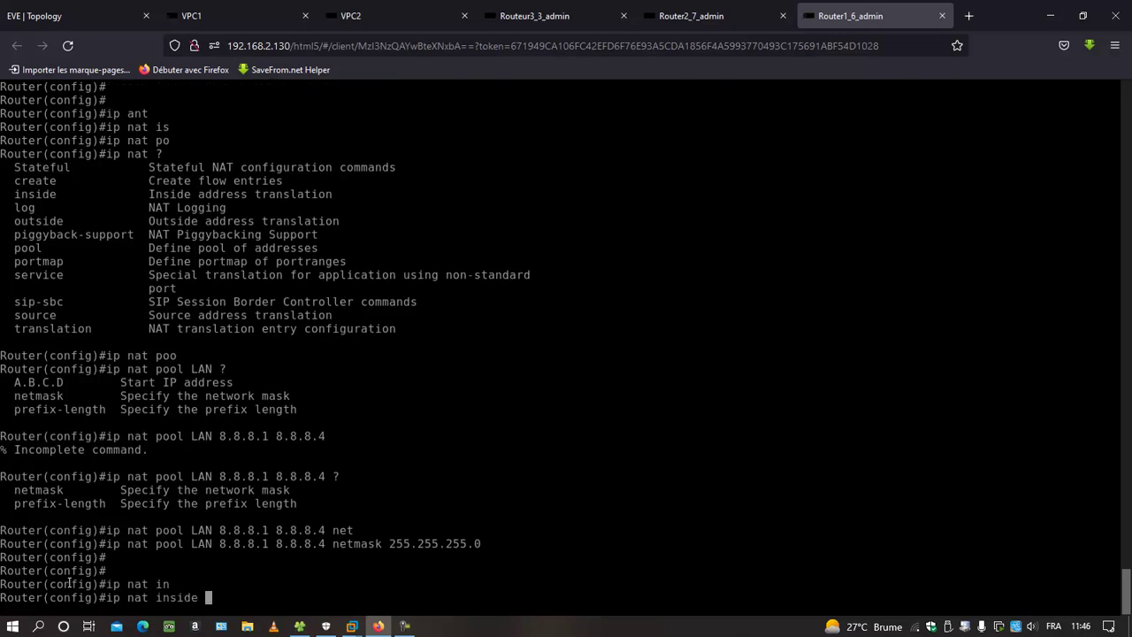
pyautogui.write('li')
pyautogui.press('Tab')
pyautogui.press('BackSpace')
pyautogui.press('BackSpace')
pyautogui.write('source l')
pyautogui.press('Tab')
pyautogui.write('li')
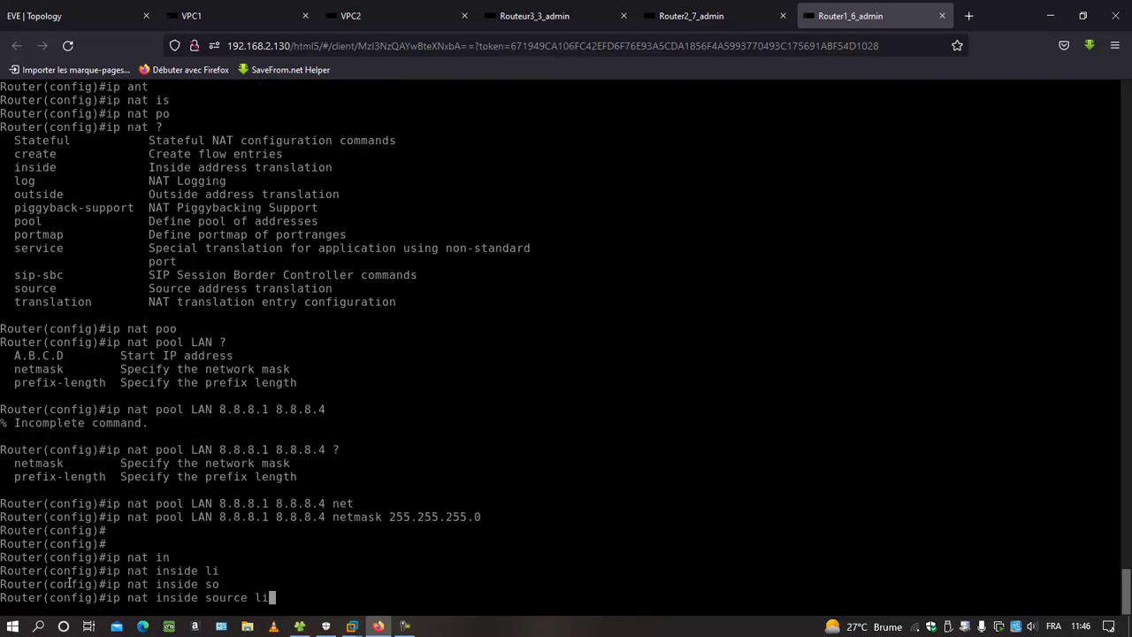
pyautogui.press('Tab')
pyautogui.write('1')
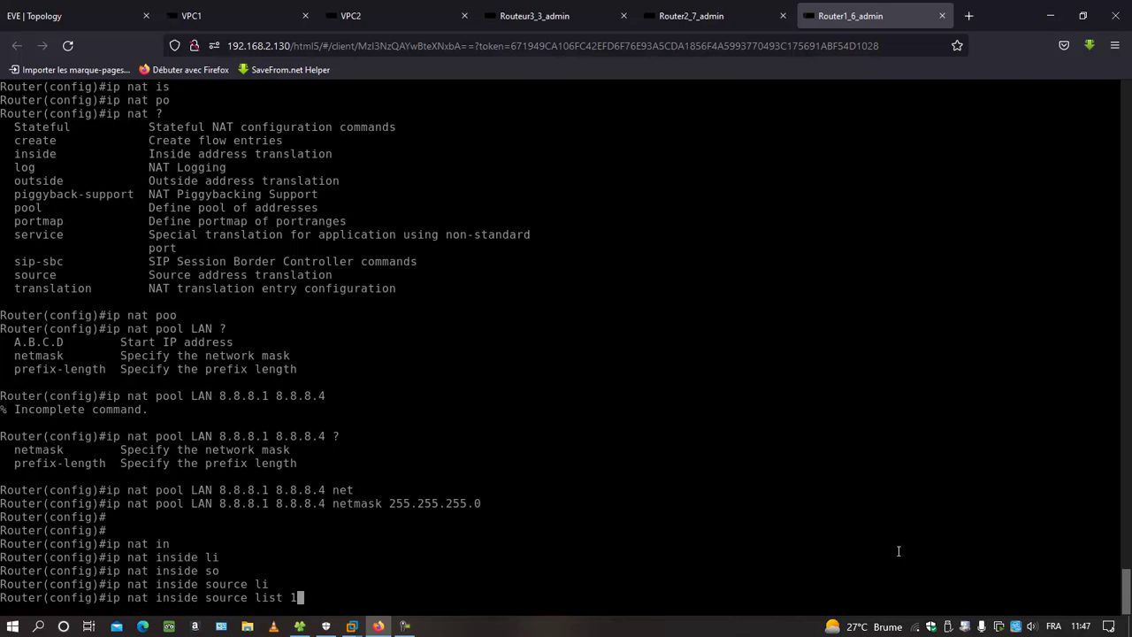
pyautogui.write('oo')
pyautogui.press('Tab')
pyautogui.press('BackSpace')
pyautogui.press('BackSpace')
pyautogui.write('p')
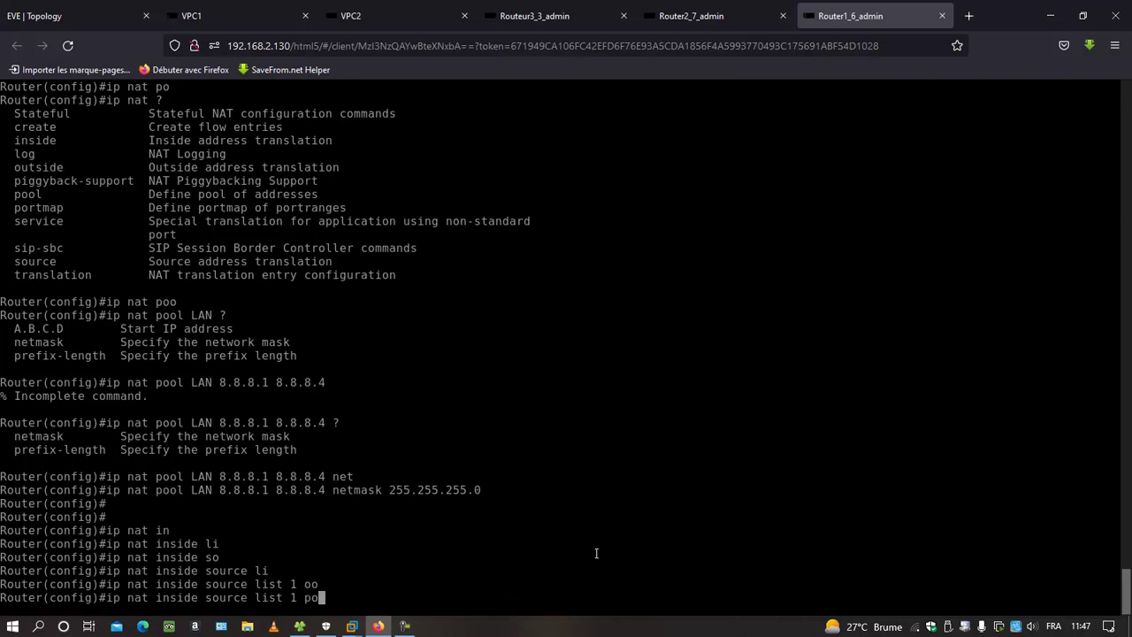
pyautogui.write('o')
pyautogui.press('Tab')
pyautogui.write('LAN')
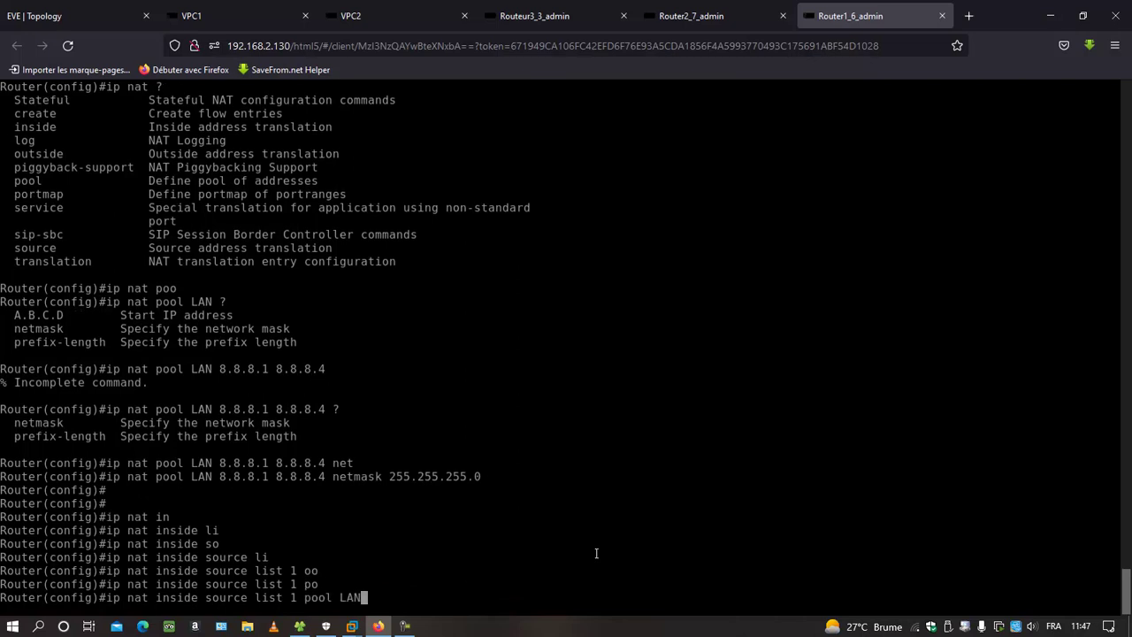
pyautogui.write(' ?')
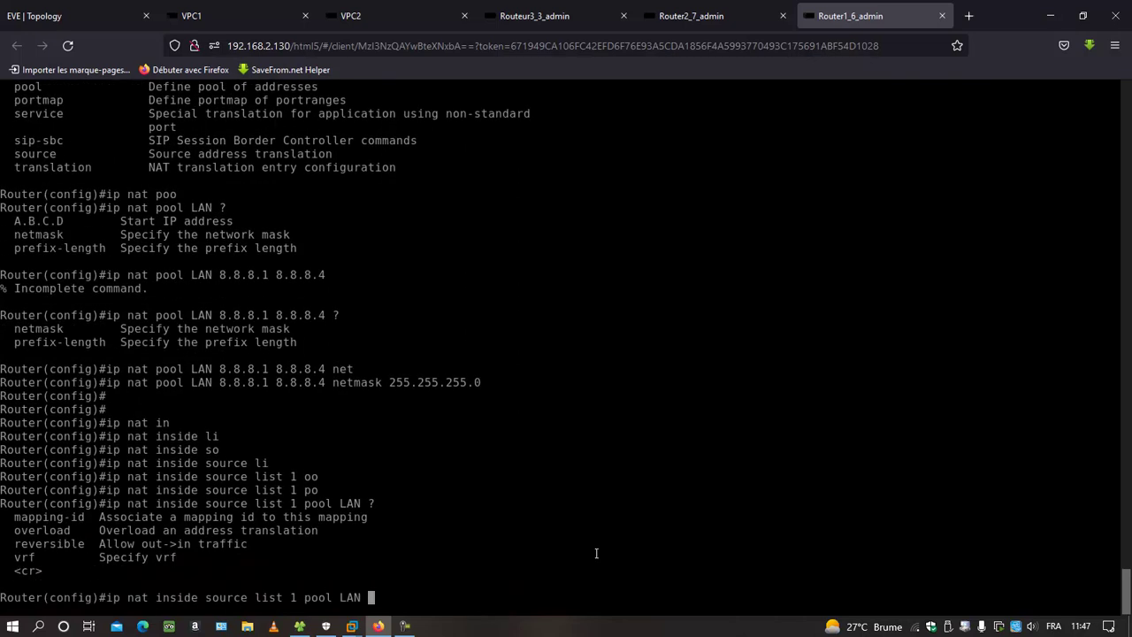
pyautogui.press('Return')
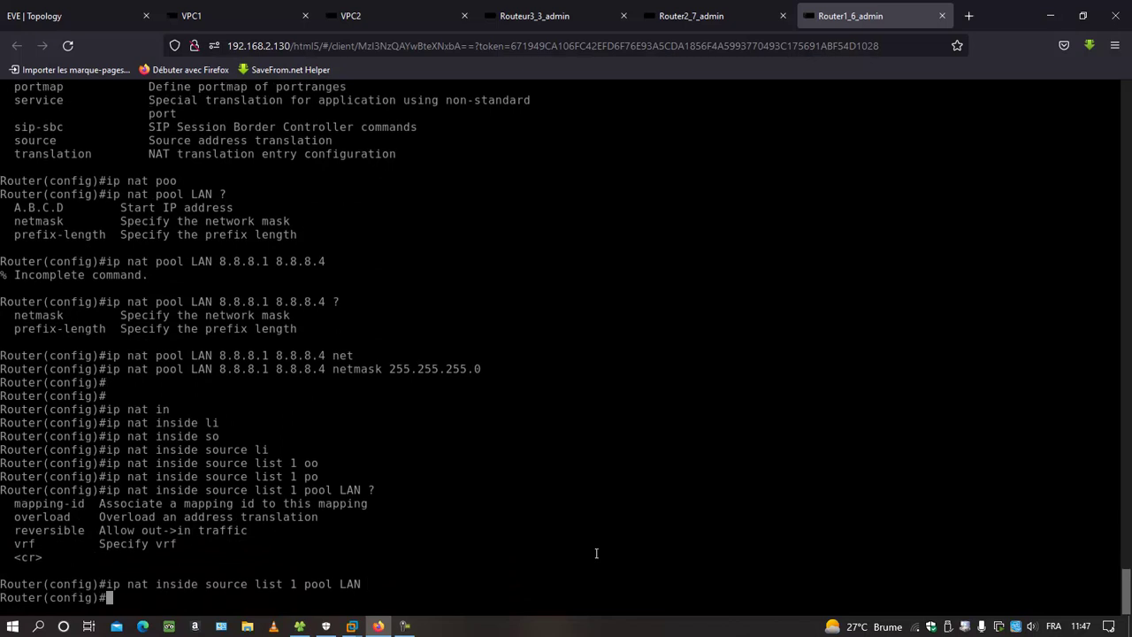
pyautogui.press('Return')
pyautogui.write('end')
pyautogui.press('Return')
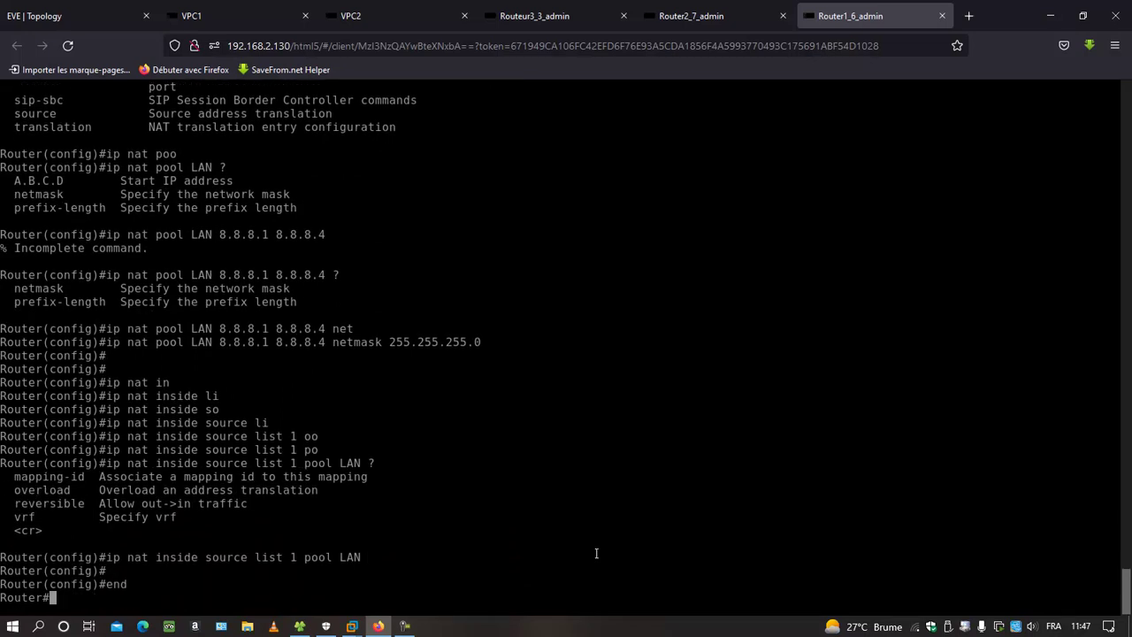
# Display Router1's running configuration and examine its interface, NAT and access-list entries.
pyautogui.press('Return')
pyautogui.press('Return')
pyautogui.write('show run')
pyautogui.press('Tab')
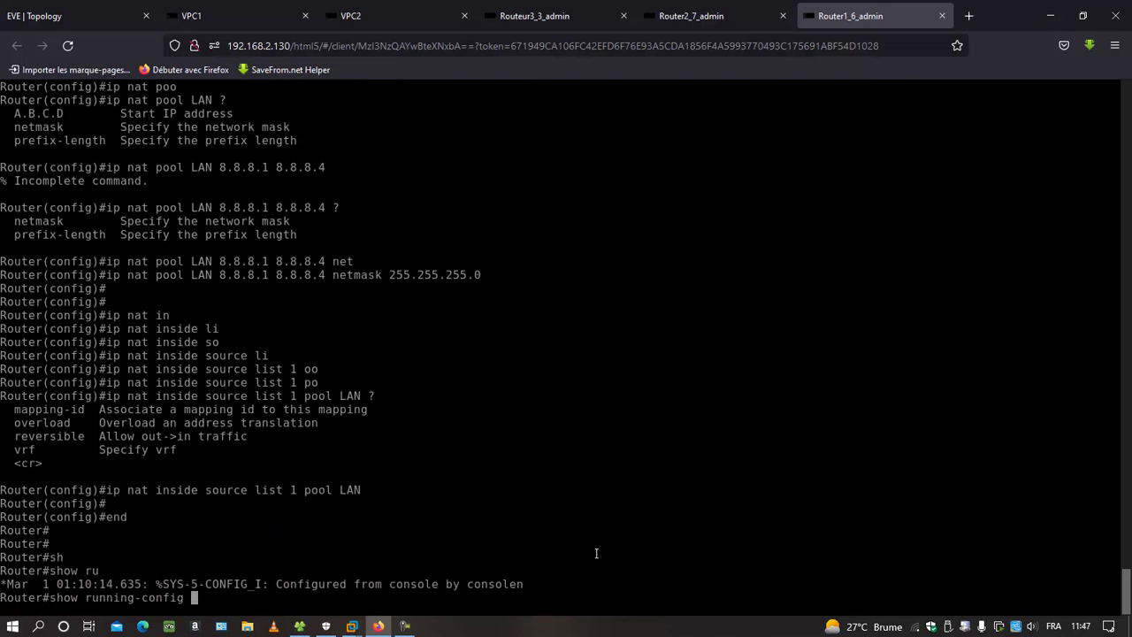
pyautogui.press('Return')
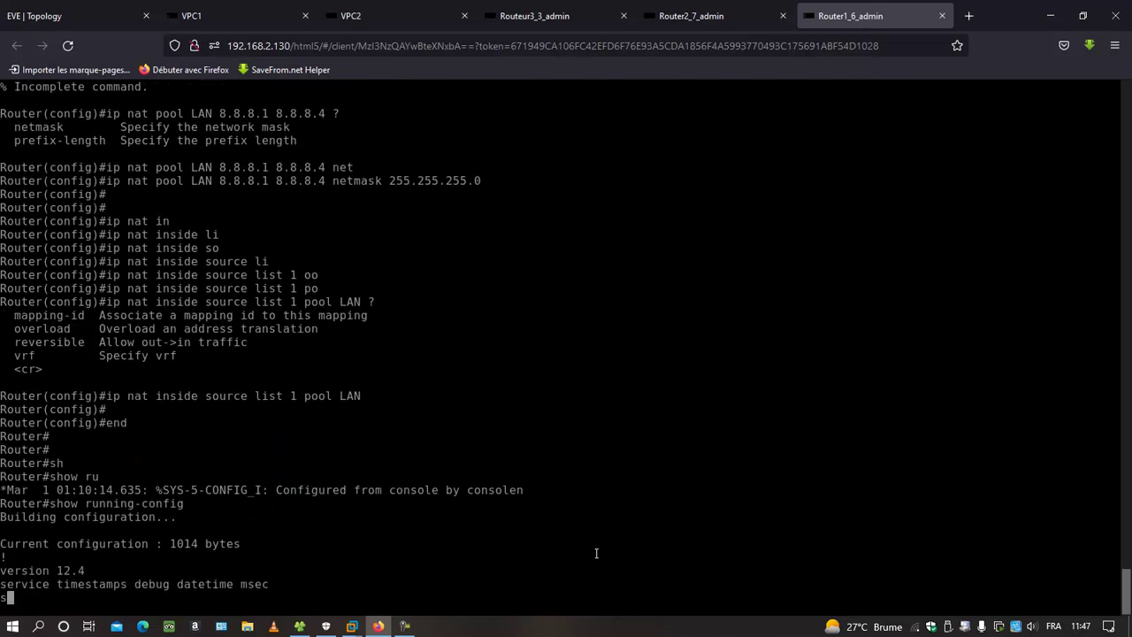
pyautogui.press('Return')
pyautogui.press('Return')
pyautogui.press('Return')
pyautogui.press('Return')
pyautogui.press('Return')
pyautogui.press('Return')
pyautogui.press('Return')
pyautogui.press('Return')
pyautogui.press('Return')
pyautogui.press('Return')
pyautogui.press('Return')
pyautogui.press('Return')
pyautogui.press('Return')
pyautogui.press('Return')
pyautogui.press('Return')
pyautogui.press('Return')
pyautogui.press('Return')
pyautogui.press('Return')
pyautogui.press('Return')
pyautogui.press('Return')
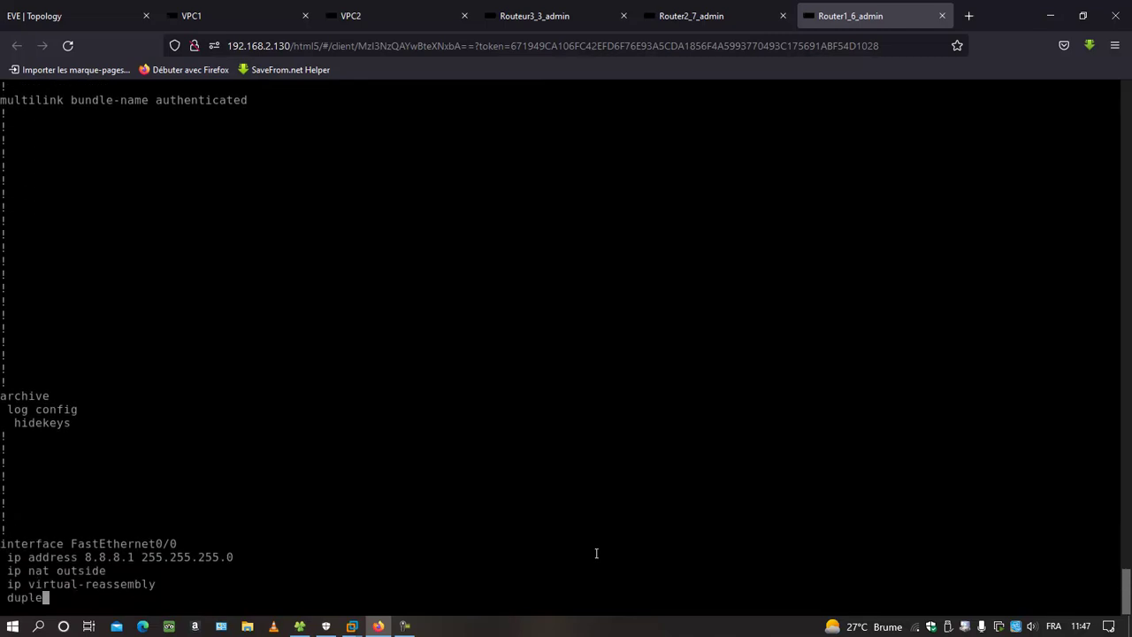
pyautogui.press('Return')
pyautogui.press('Return')
pyautogui.press('Return')
pyautogui.press('Return')
pyautogui.press('Return')
pyautogui.press('Return')
pyautogui.press('Return')
pyautogui.press('Return')
pyautogui.press('Return')
pyautogui.press('Return')
pyautogui.press('Return')
pyautogui.press('Return')
pyautogui.press('Return')
pyautogui.press('Return')
pyautogui.press('Return')
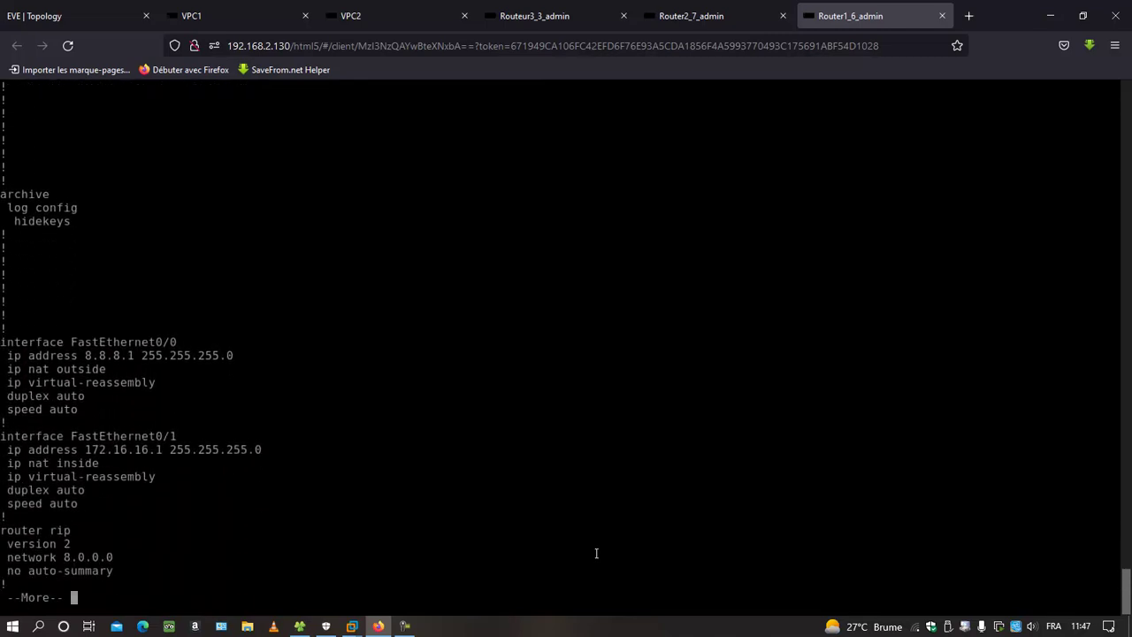
pyautogui.press('Return')
pyautogui.press('Return')
pyautogui.press('Return')
pyautogui.press('Return')
pyautogui.press('Return')
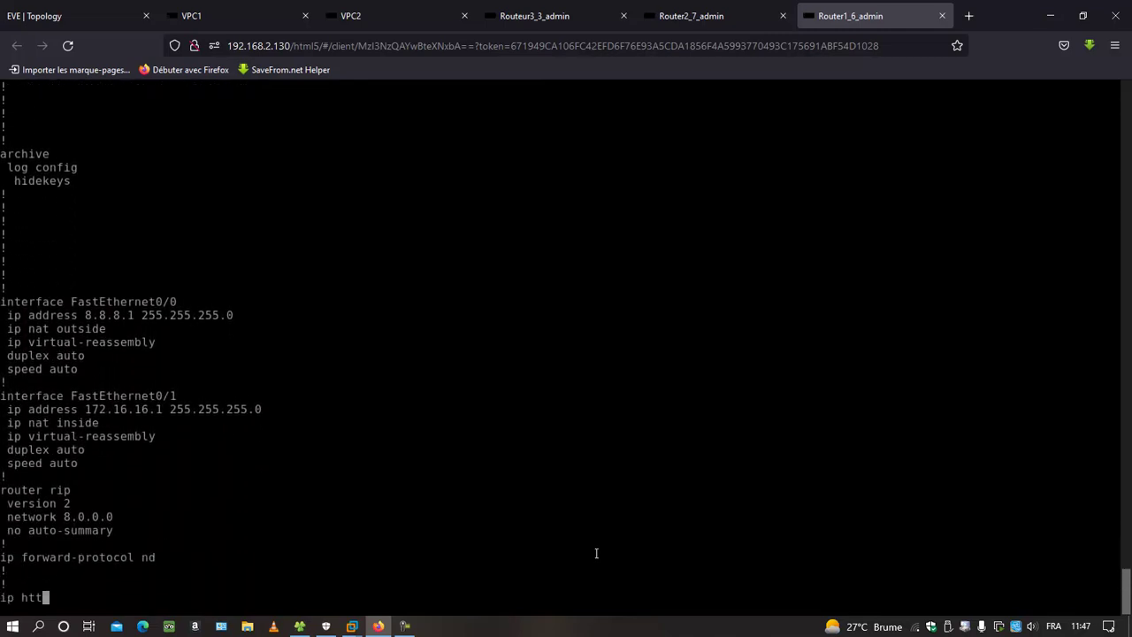
pyautogui.press('Return')
pyautogui.press('Return')
pyautogui.press('Return')
pyautogui.press('Return')
pyautogui.press('Return')
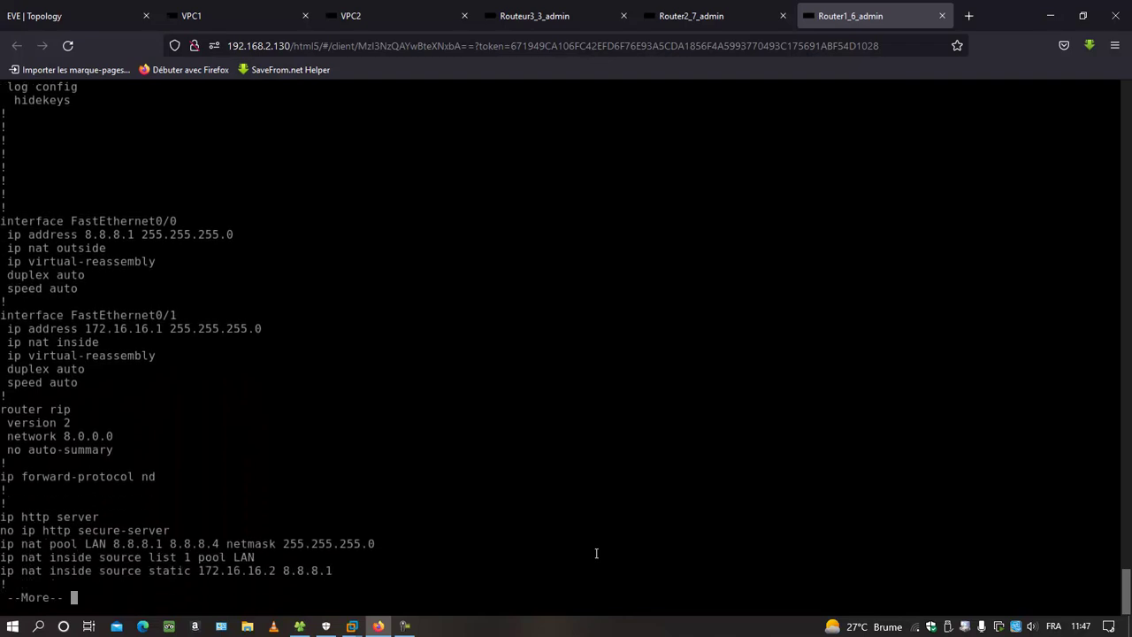
pyautogui.press('Return')
pyautogui.press('Return')
pyautogui.press('Return')
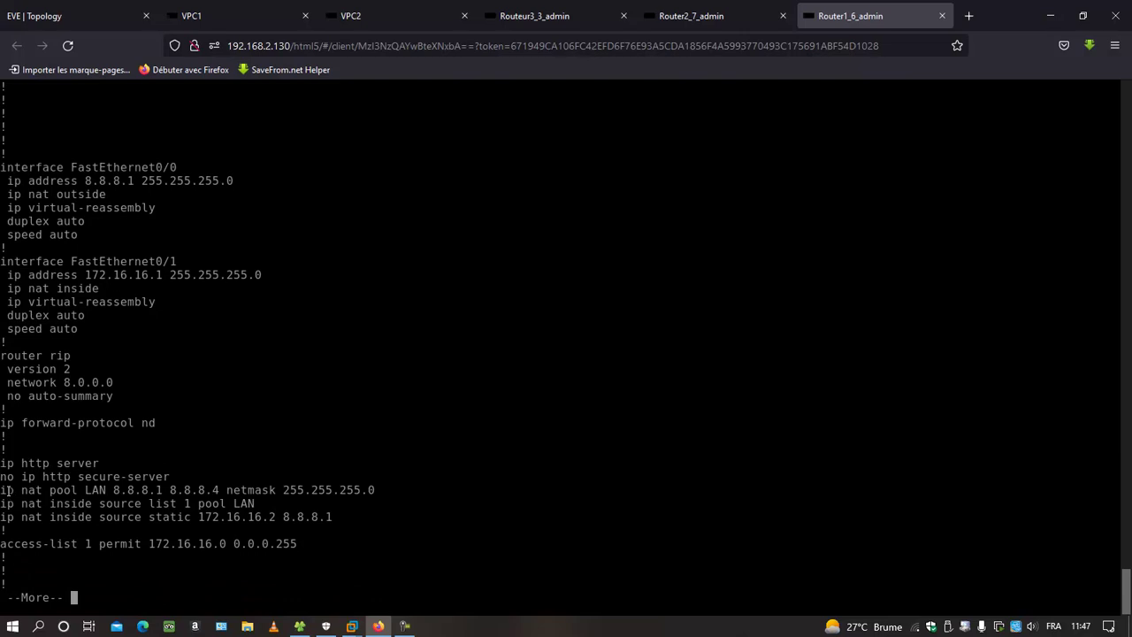
# Examine the NAT pool LAN and ip nat inside source list 1 pool LAN entries, then quit the configuration listing.
pyautogui.moveTo(7, 489); pyautogui.dragTo(92, 504)
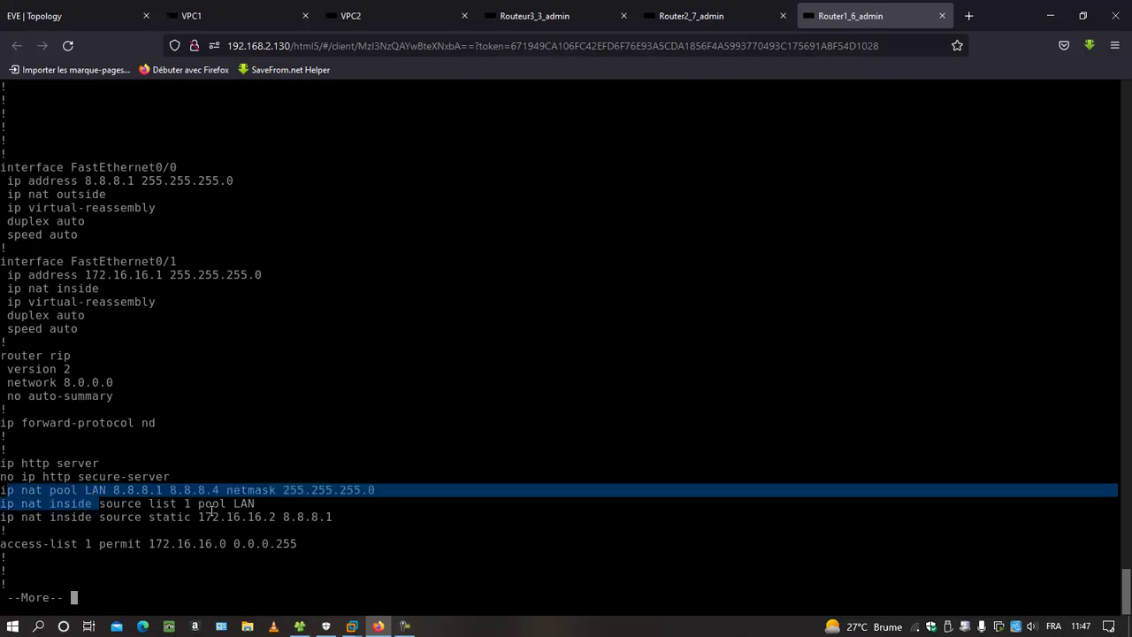
pyautogui.moveTo(257, 504); pyautogui.dragTo(2, 504)
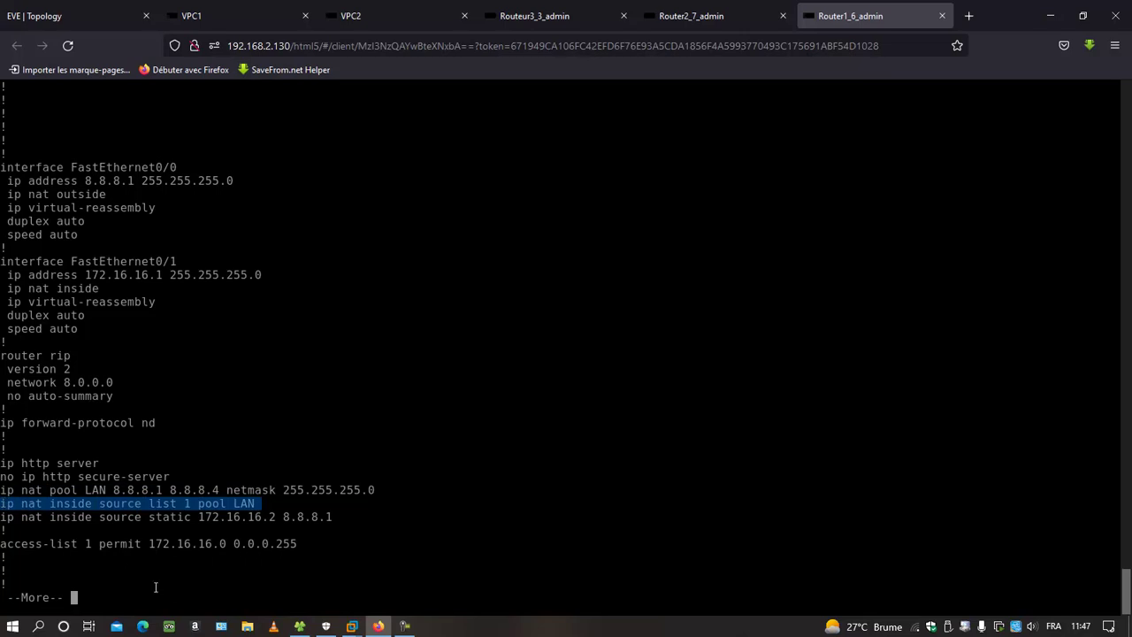
pyautogui.press('q')
# Enter global configuration mode on Router1 with conf t.
pyautogui.write('cofni')
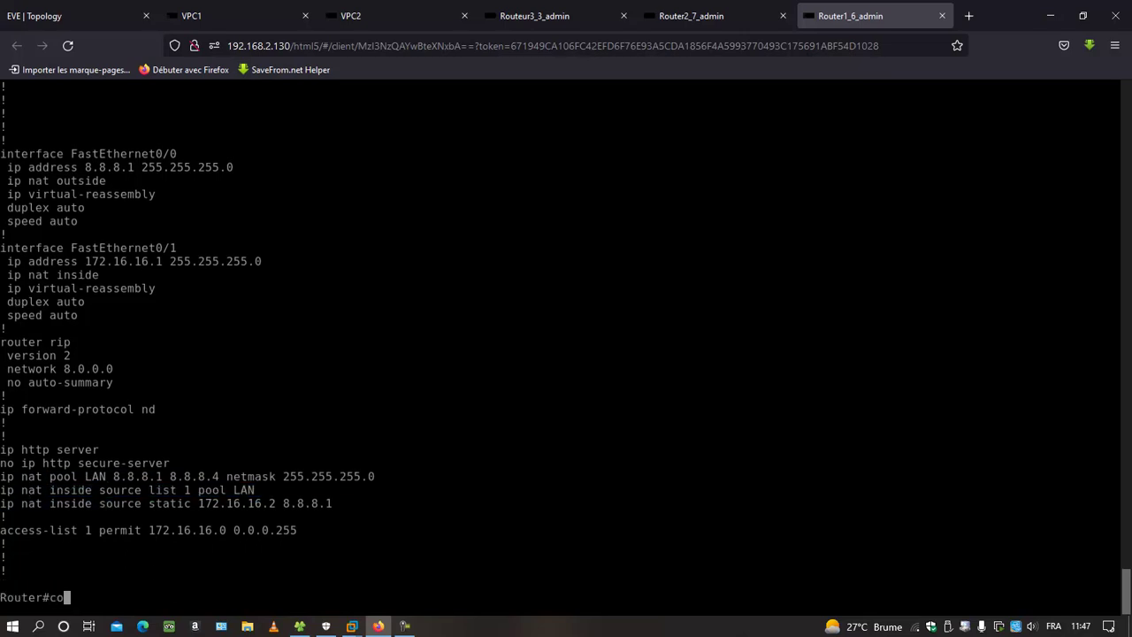
pyautogui.press('Tab')
pyautogui.write('t')
pyautogui.press('Tab')
pyautogui.press('BackSpace')
pyautogui.press('BackSpace')
pyautogui.press('BackSpace')
pyautogui.press('BackSpace')
pyautogui.write('nf t')
pyautogui.press('Return')
# Begin the command ip nat source list 1 and list its available options with the command-line help.
pyautogui.write('ip an')
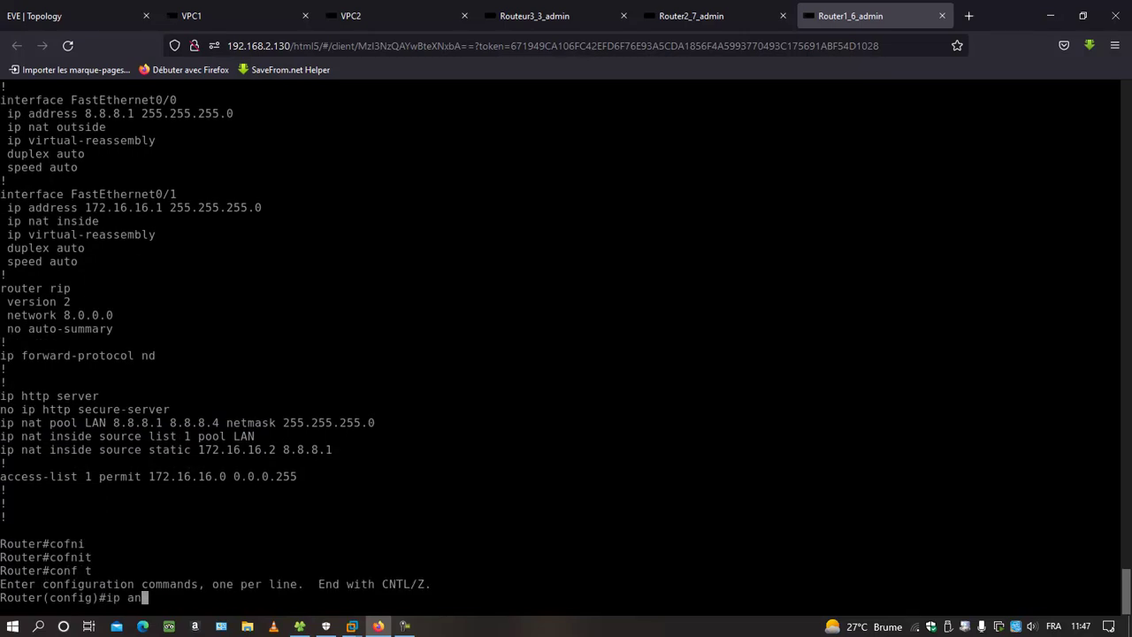
pyautogui.press('BackSpace')
pyautogui.press('BackSpace')
pyautogui.write('nat')
pyautogui.press('Tab')
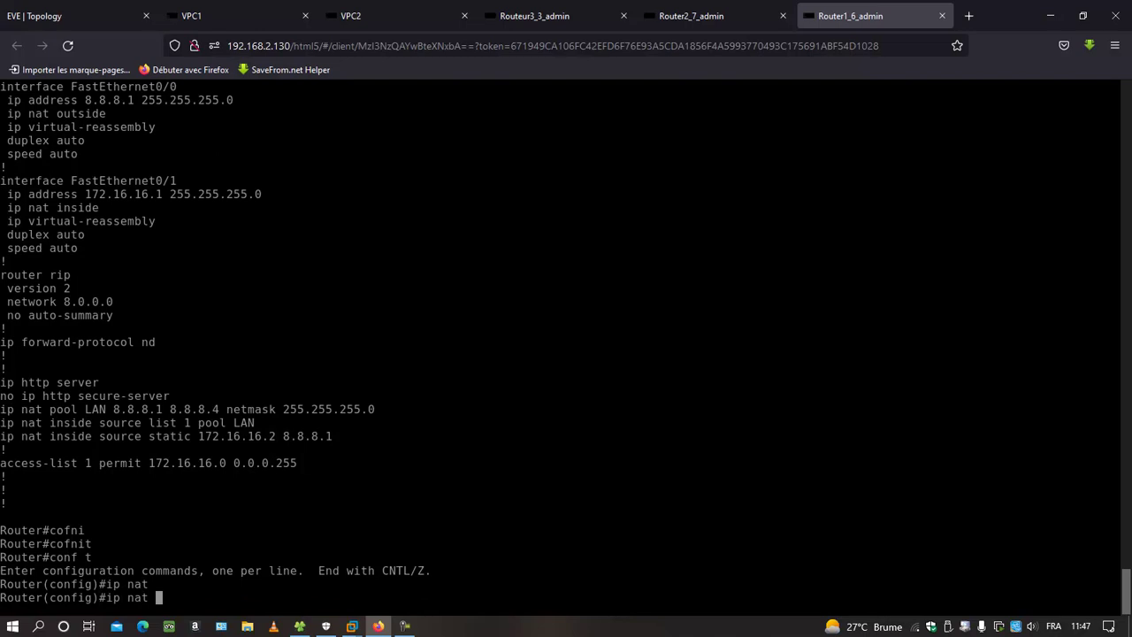
pyautogui.write('source l')
pyautogui.press('Tab')
pyautogui.write('l')
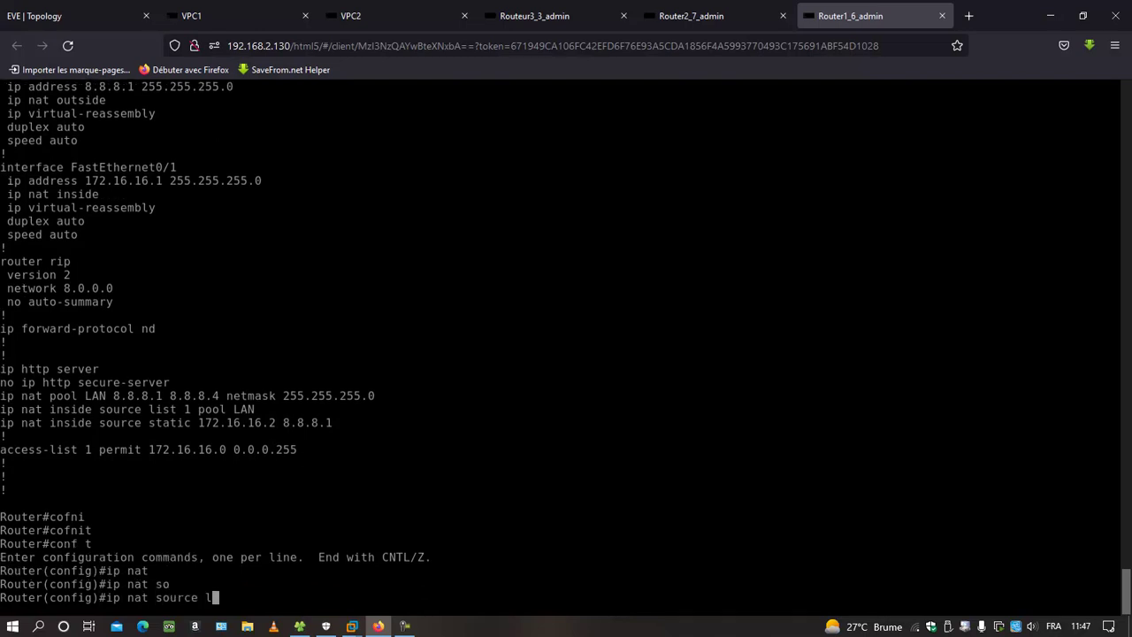
pyautogui.write('i')
pyautogui.press('Tab')
pyautogui.write('1')
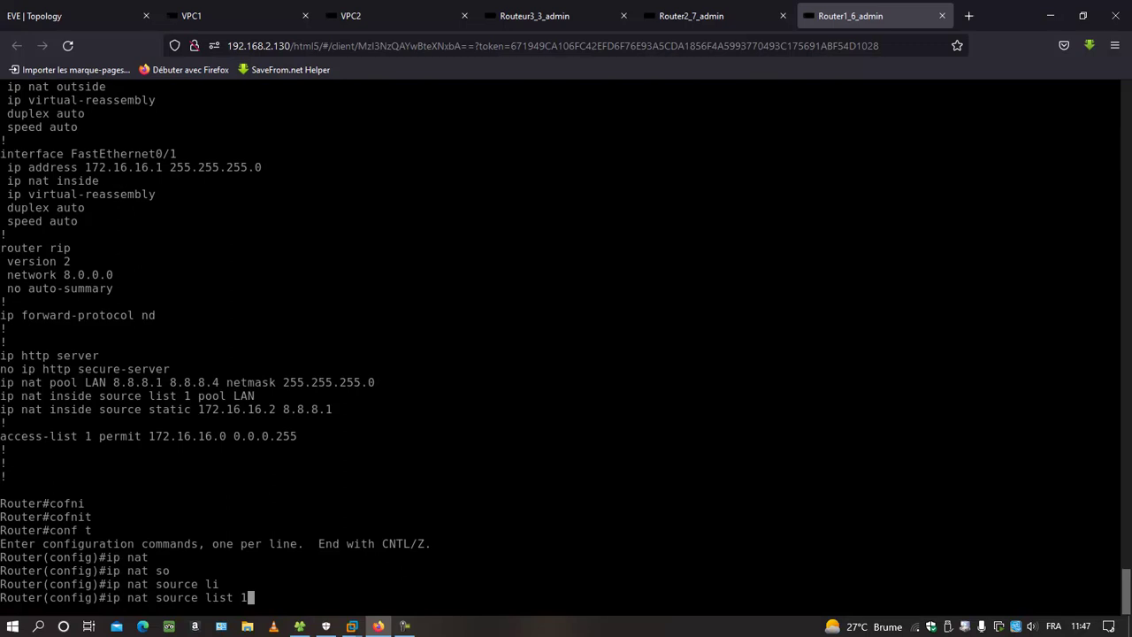
pyautogui.write(' ?')
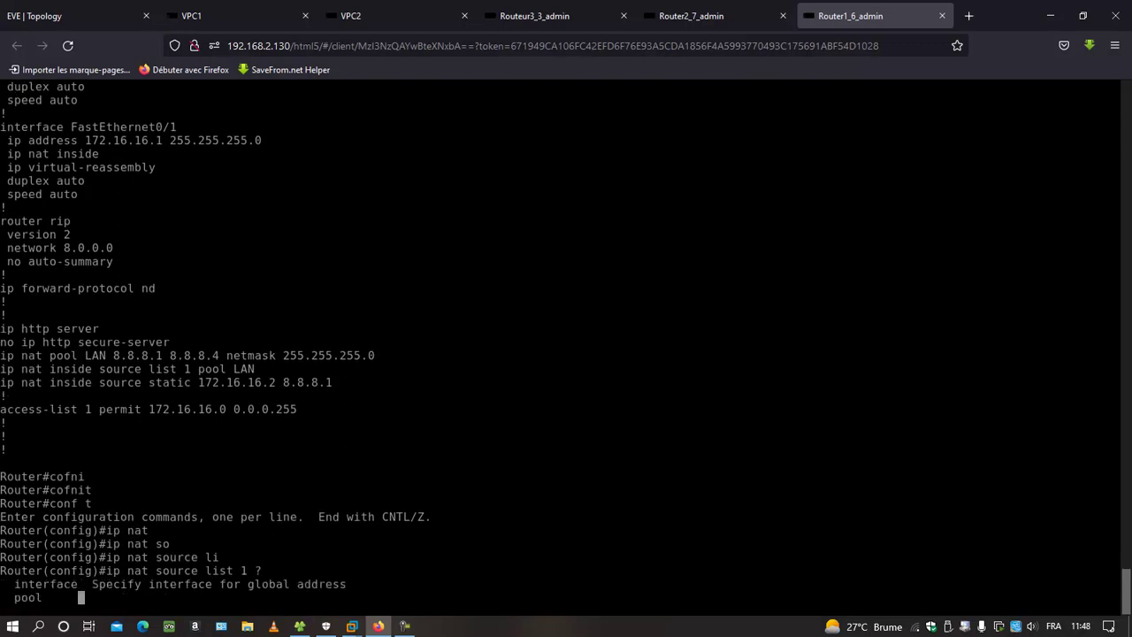
# Complete the rule as ip nat source list 1 interface fastEthernet 0/0 overload, checking Router1's outside interface in the topology.
pyautogui.write('in')
pyautogui.press('Tab')
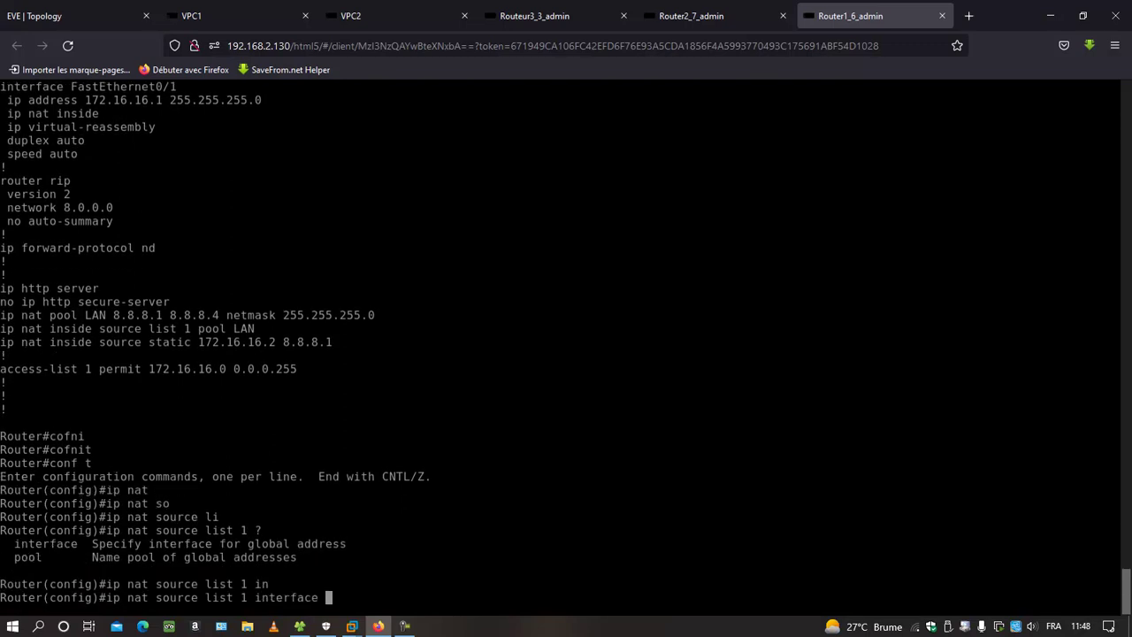
pyautogui.write('f')
pyautogui.press('Tab')
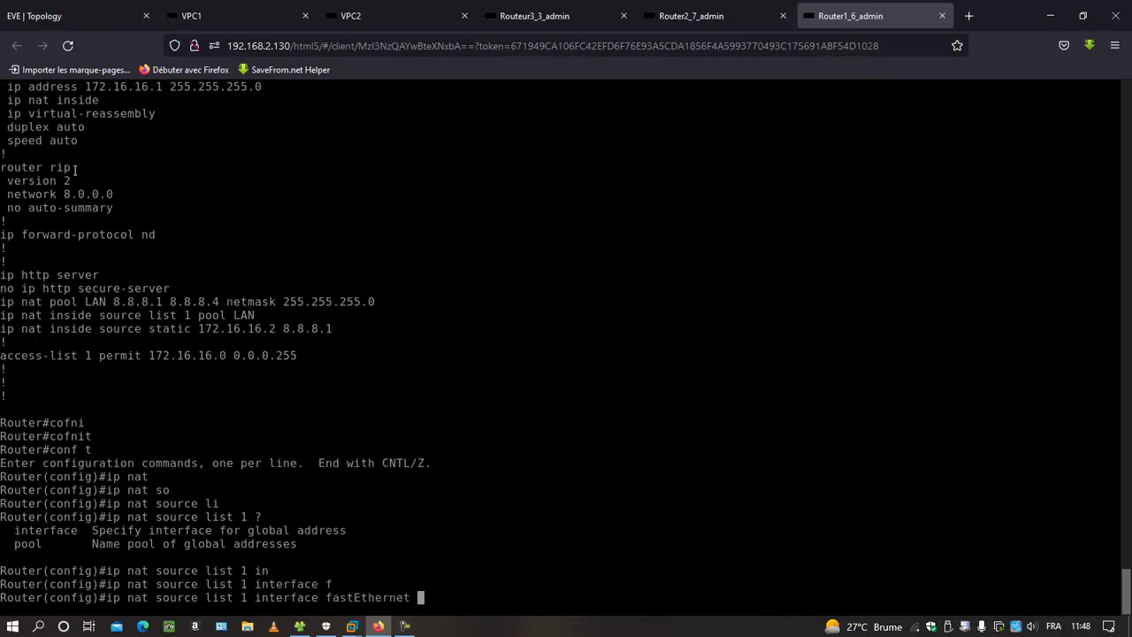
pyautogui.rightClick(3, 7)
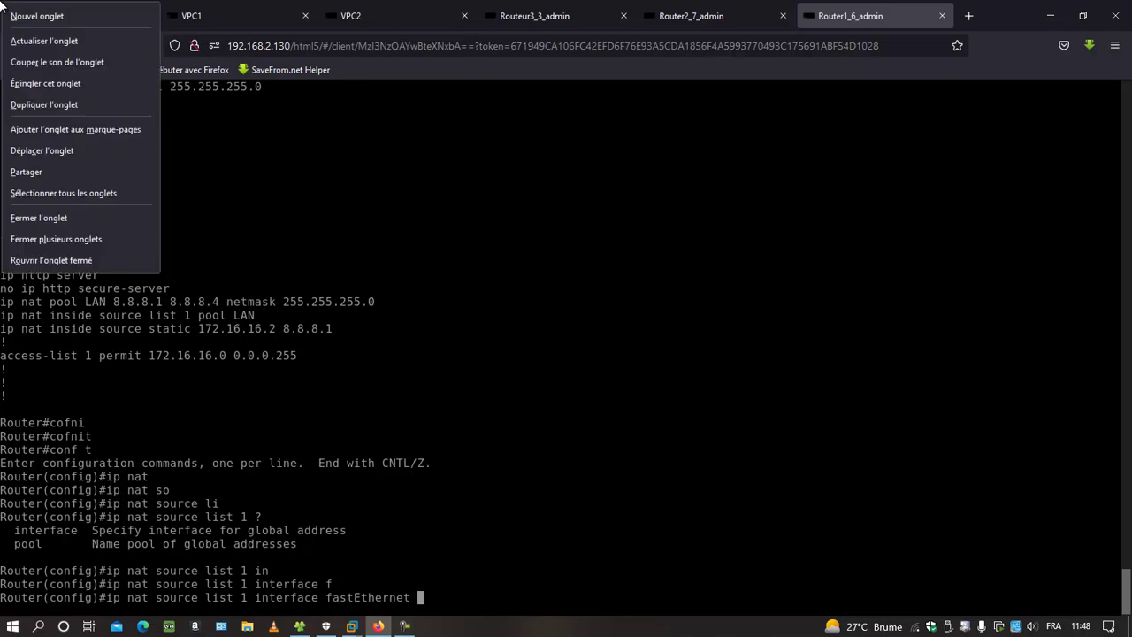
pyautogui.click(369, 215)
pyautogui.click(78, 15)
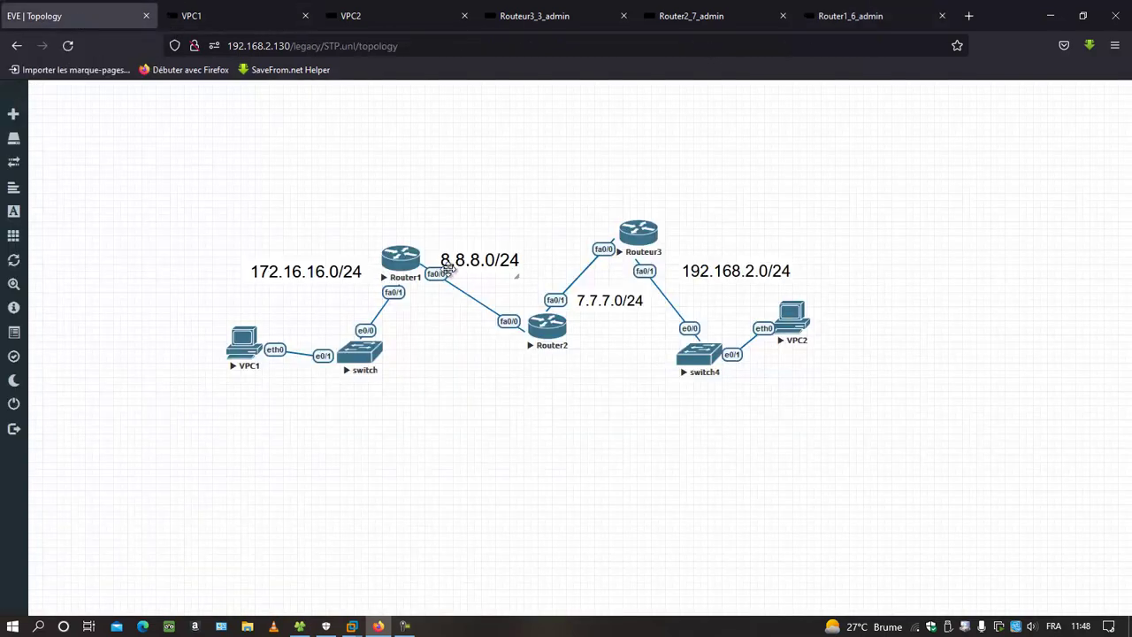
pyautogui.click(837, 16)
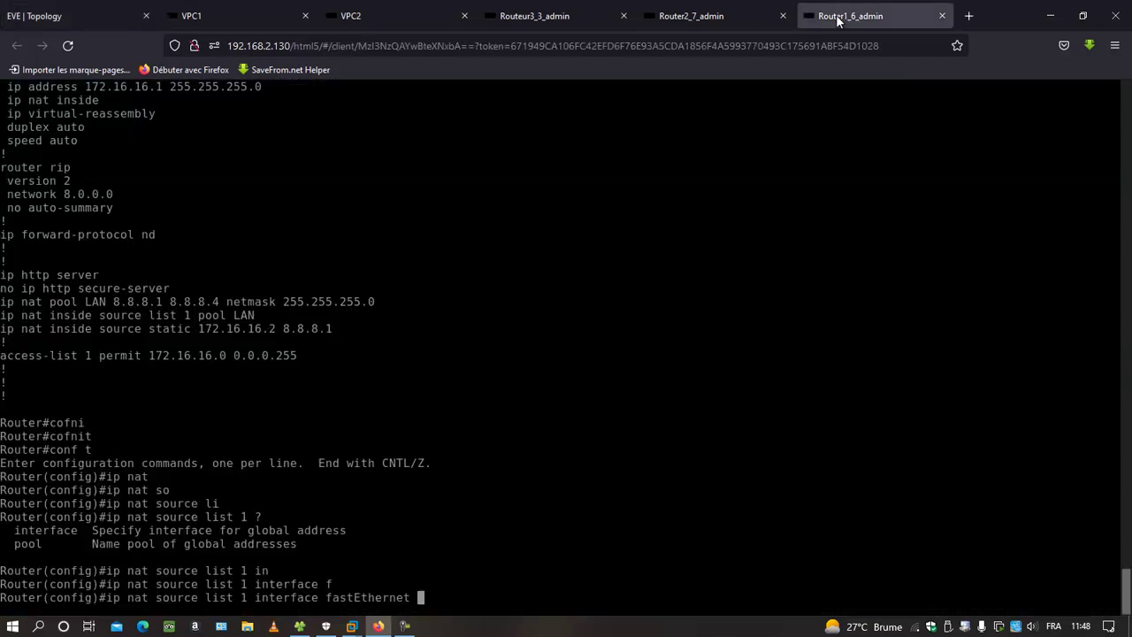
pyautogui.write('0/0 ov')
pyautogui.press('Tab')
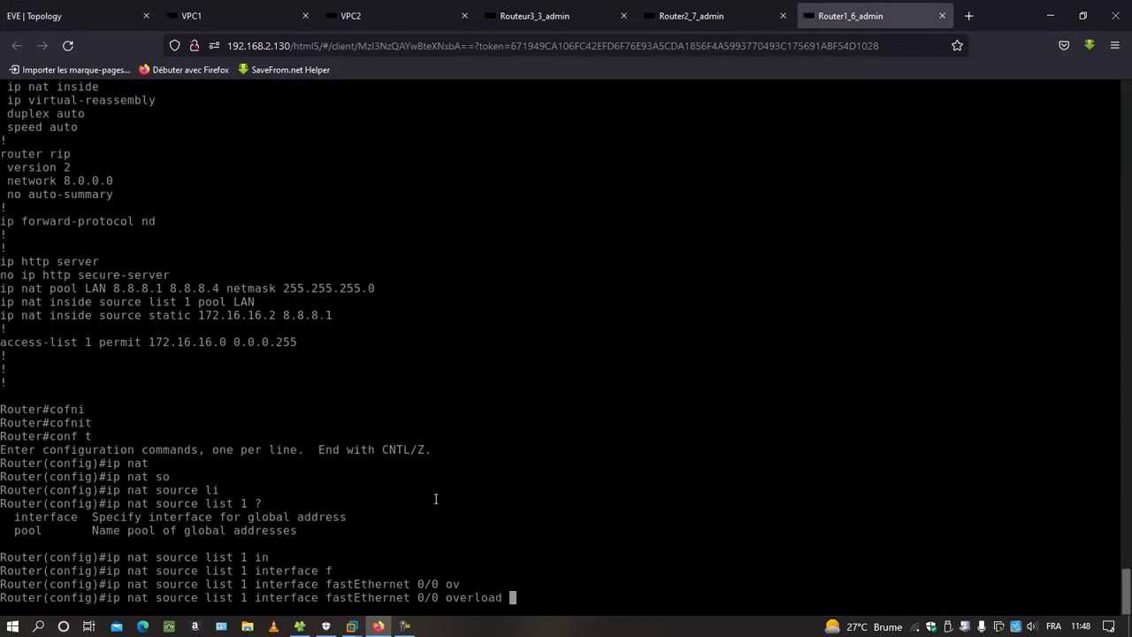
pyautogui.press('Return')
# End configuration mode and return to Router1's privileged prompt.
pyautogui.write('end')
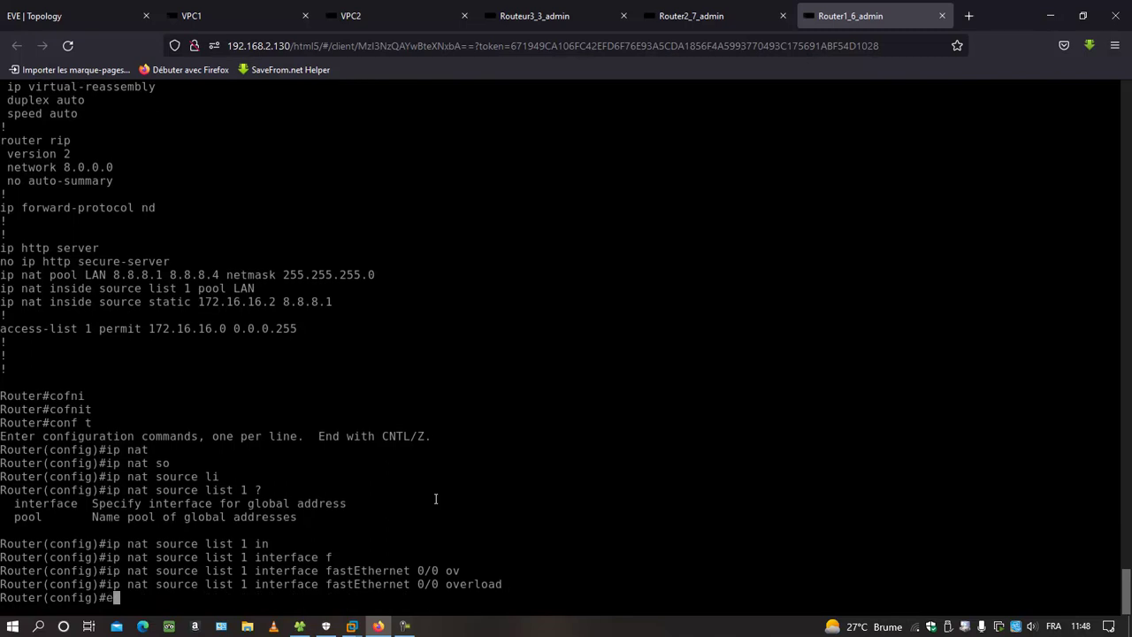
pyautogui.press('Return')
pyautogui.press('Return')
pyautogui.press('Return')
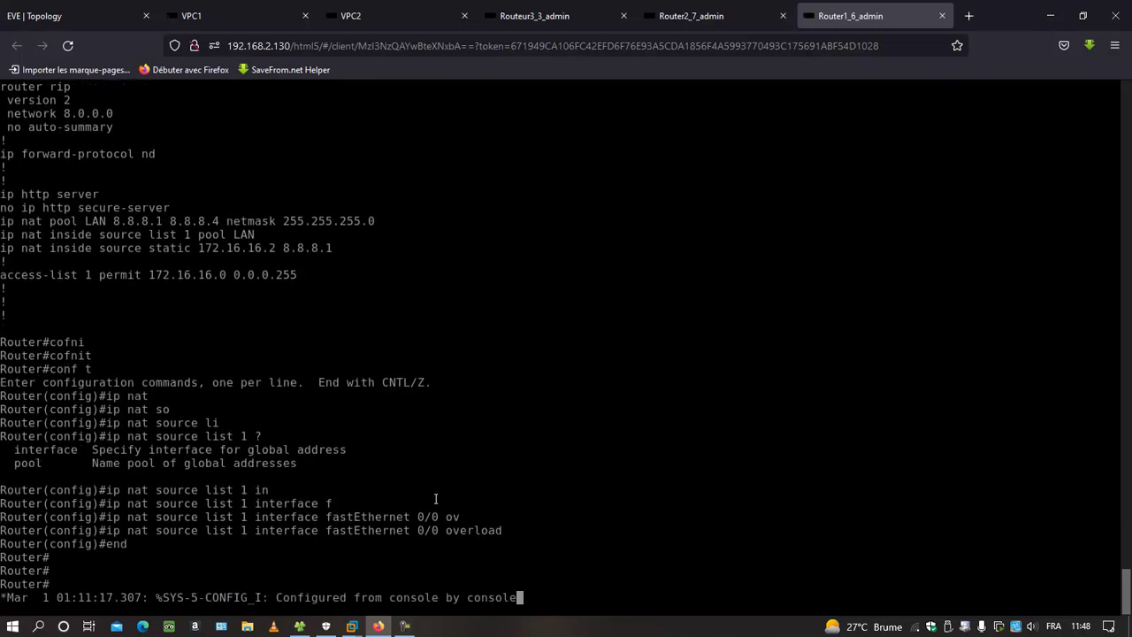
pyautogui.press('Return')
pyautogui.press('Return')
pyautogui.press('Return')
pyautogui.press('Return')
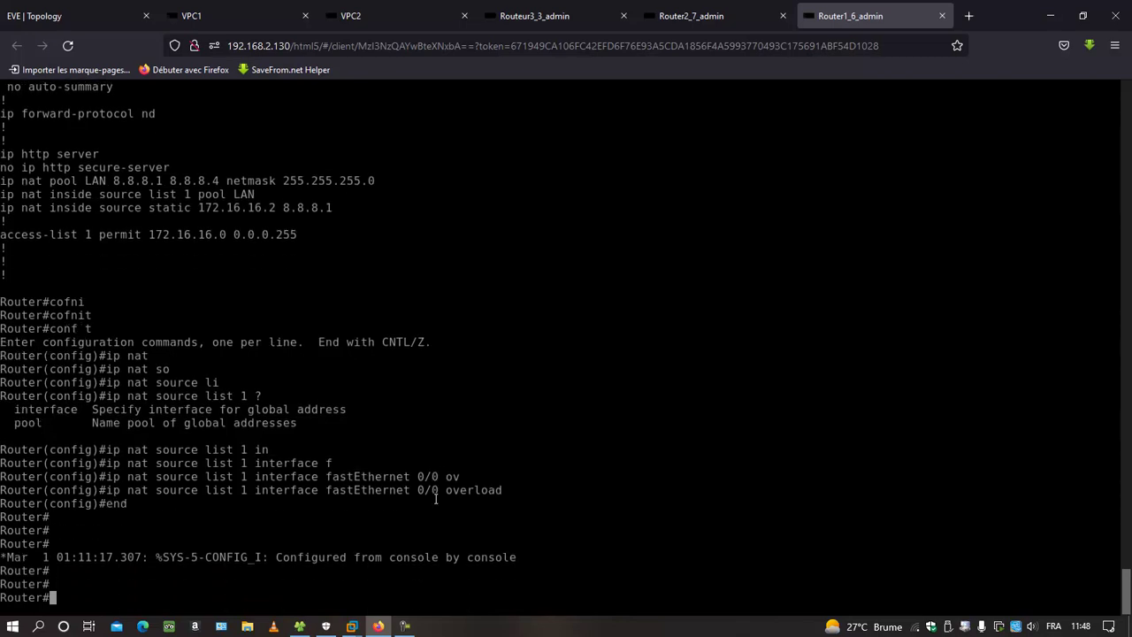
# Try to display the running configuration with the abbreviated command show ru.
pyautogui.write('sh')
pyautogui.press('Tab')
pyautogui.write('r')
pyautogui.press('Tab')
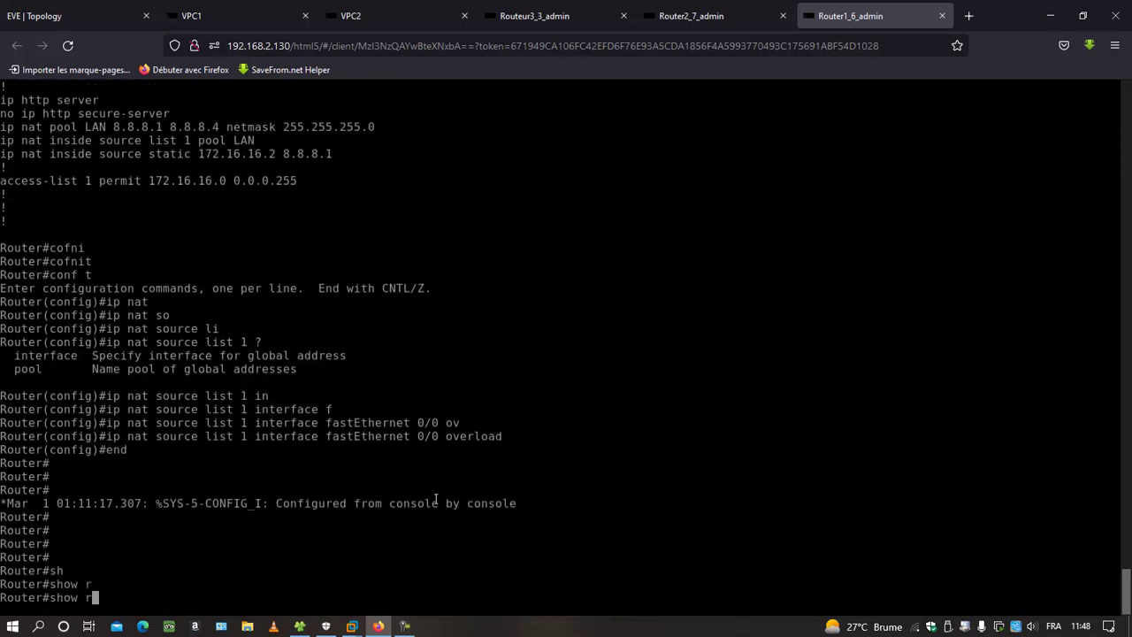
pyautogui.write('u')
pyautogui.press('Tab')
pyautogui.press('Return')
pyautogui.press('Return')
pyautogui.press('Return')
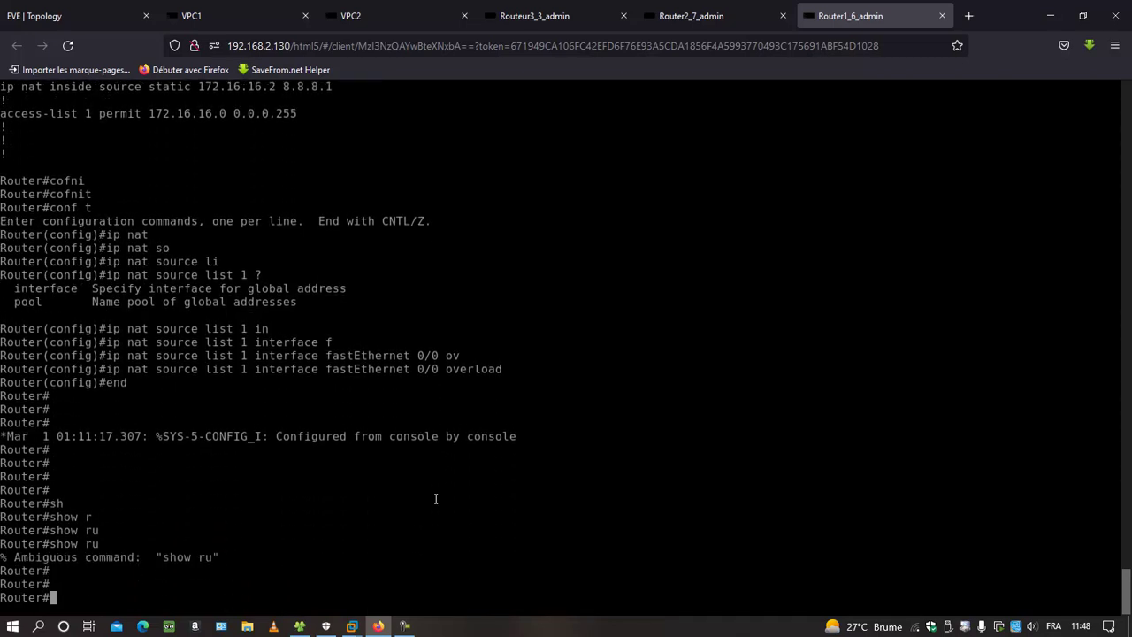
# Display Router1's running configuration using the longer abbreviation show runn.
pyautogui.write('sh')
pyautogui.press('Tab')
pyautogui.write('runn')
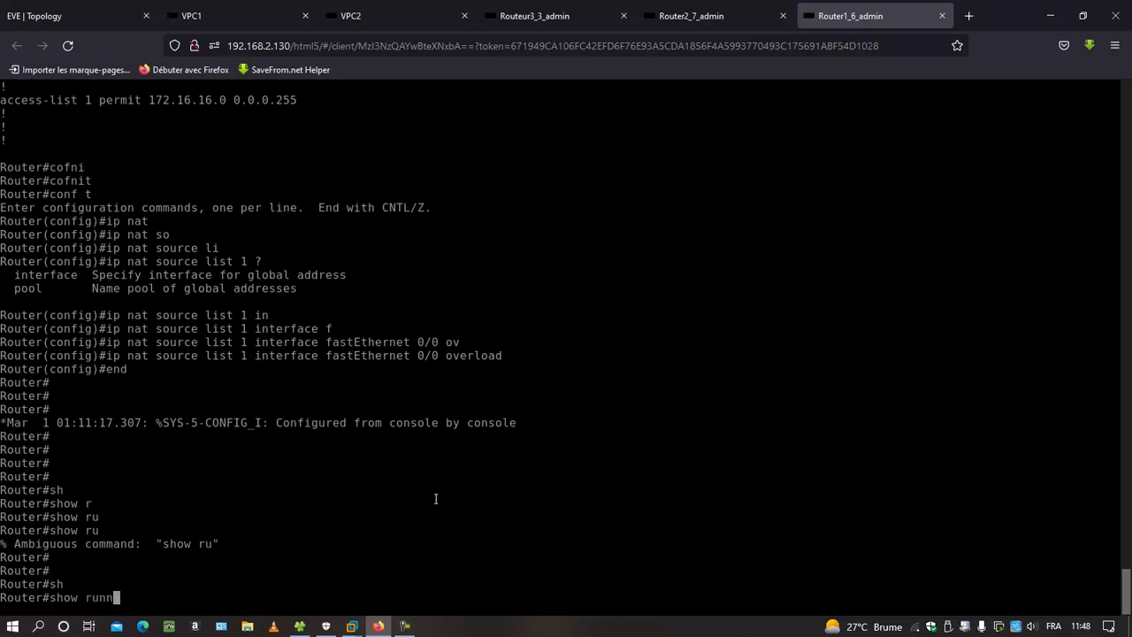
pyautogui.press('Tab')
pyautogui.press('Return')
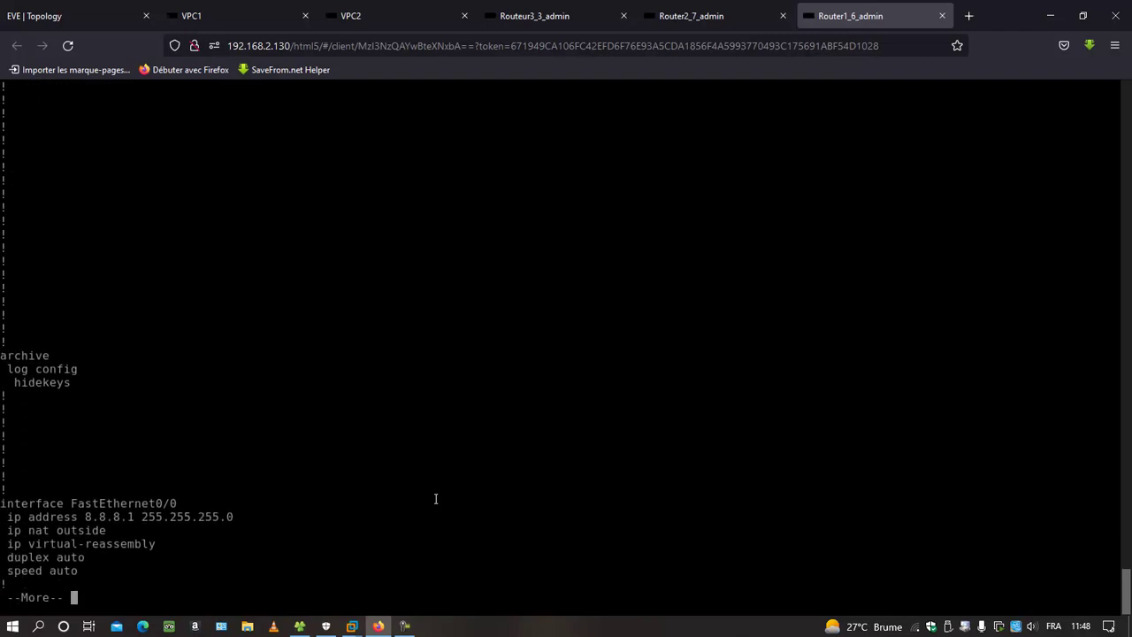
# Page through the running configuration to the NAT section and examine the ip nat source list 1 interface FastEthernet0/0 overload entry.
pyautogui.press('space')
pyautogui.press('Return')
pyautogui.press('Return')
pyautogui.press('Return')
pyautogui.press('Return')
pyautogui.press('Return')
pyautogui.press('Return')
pyautogui.press('Return')
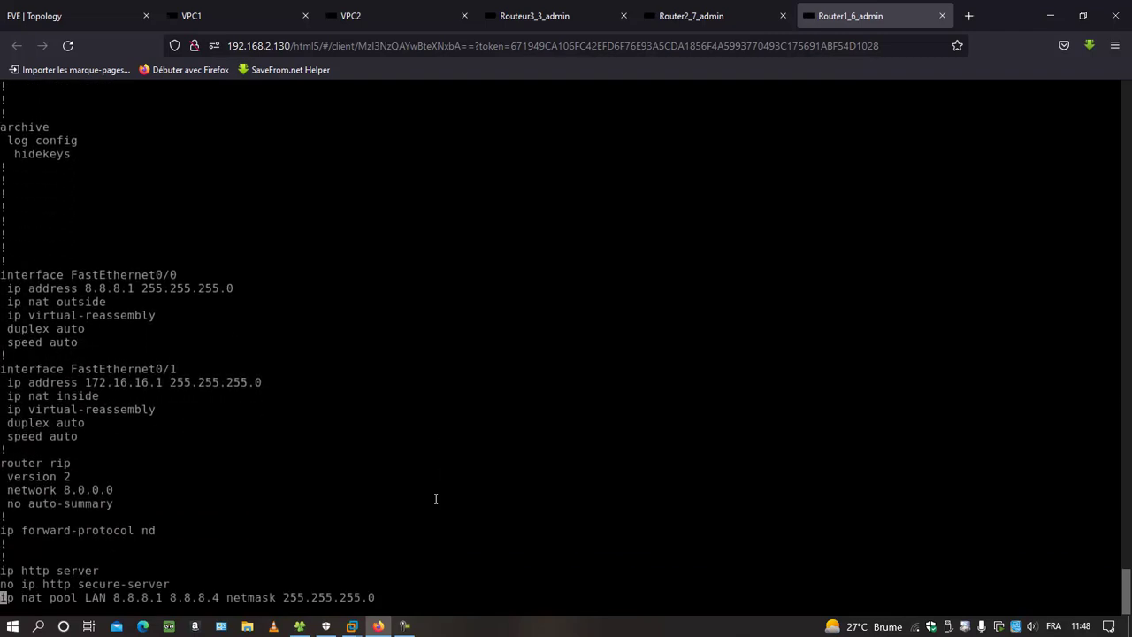
pyautogui.press('Return')
pyautogui.press('Return')
pyautogui.press('Return')
pyautogui.press('Return')
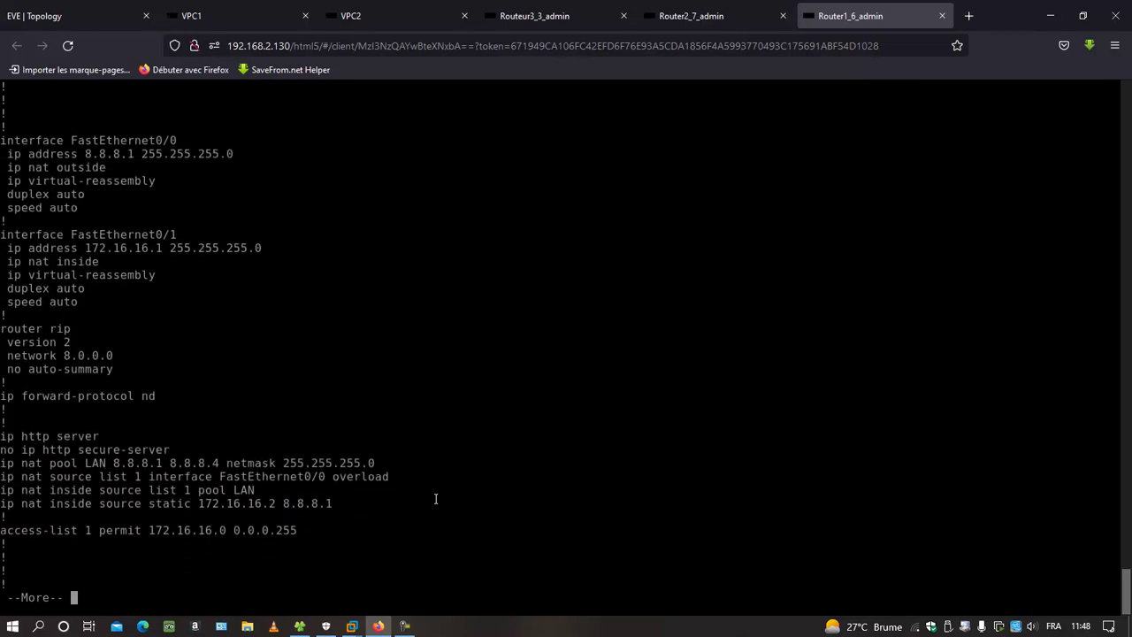
pyautogui.moveTo(403, 477); pyautogui.dragTo(28, 478)
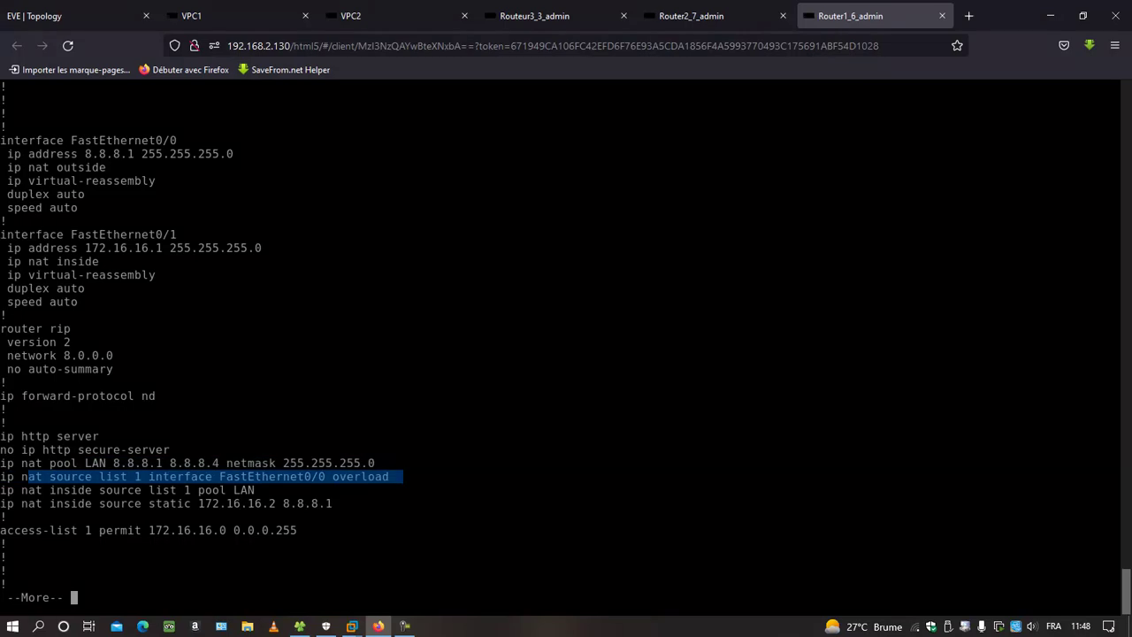